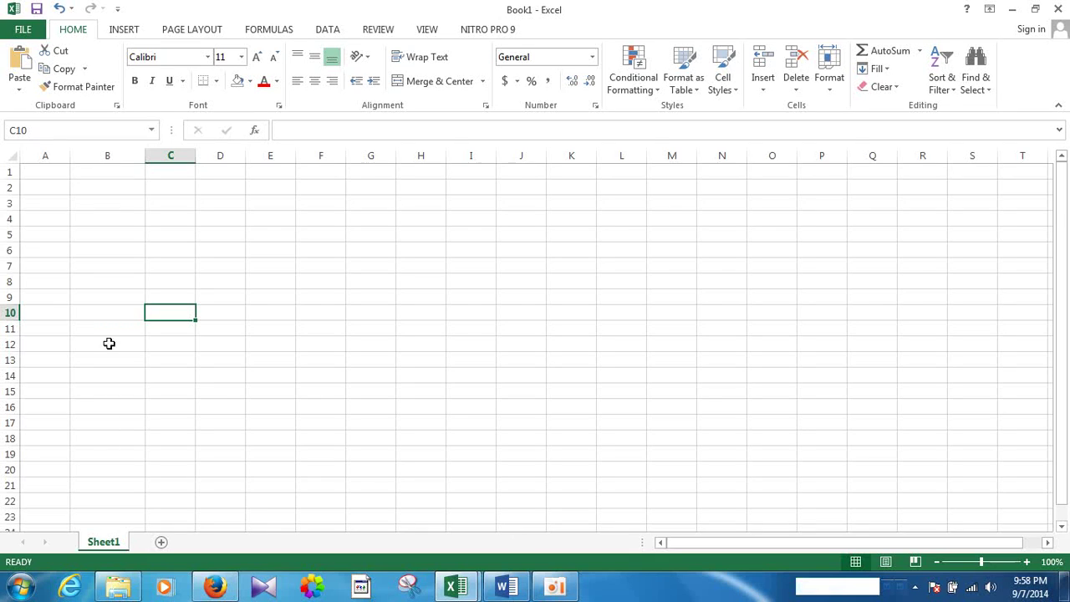
Step: Enter the heading 'Countblank' in cell B2
click(87, 187)
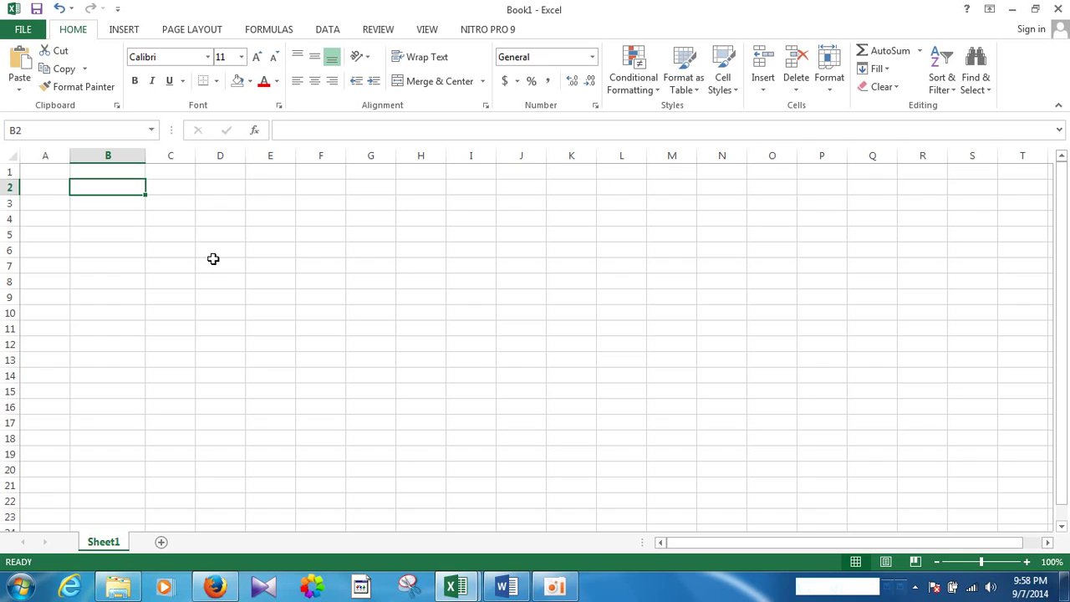
text(C)
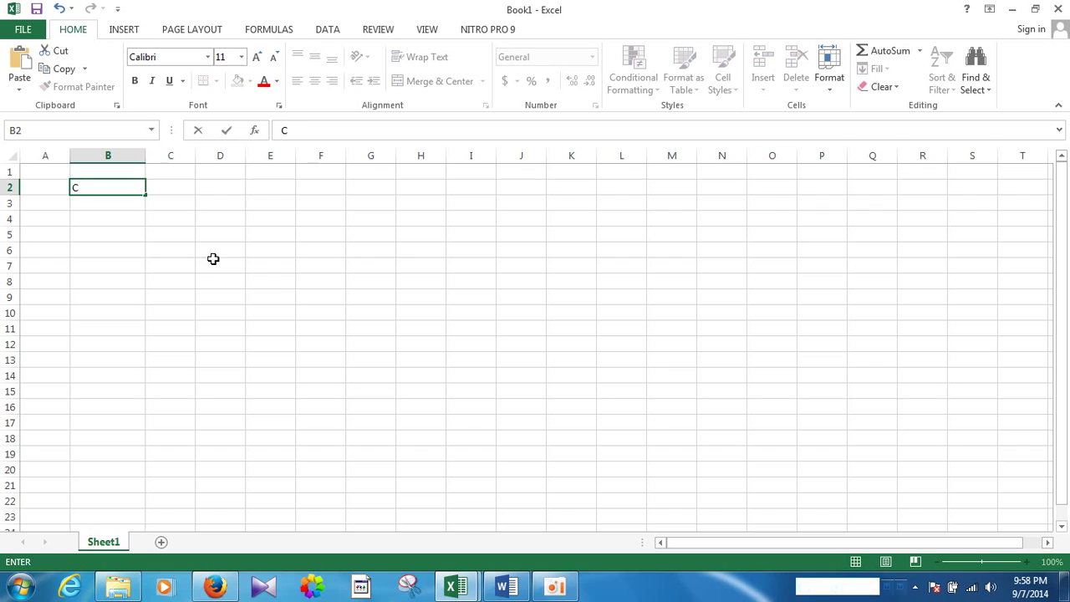
text(ountbla)
text(n)
text(k)
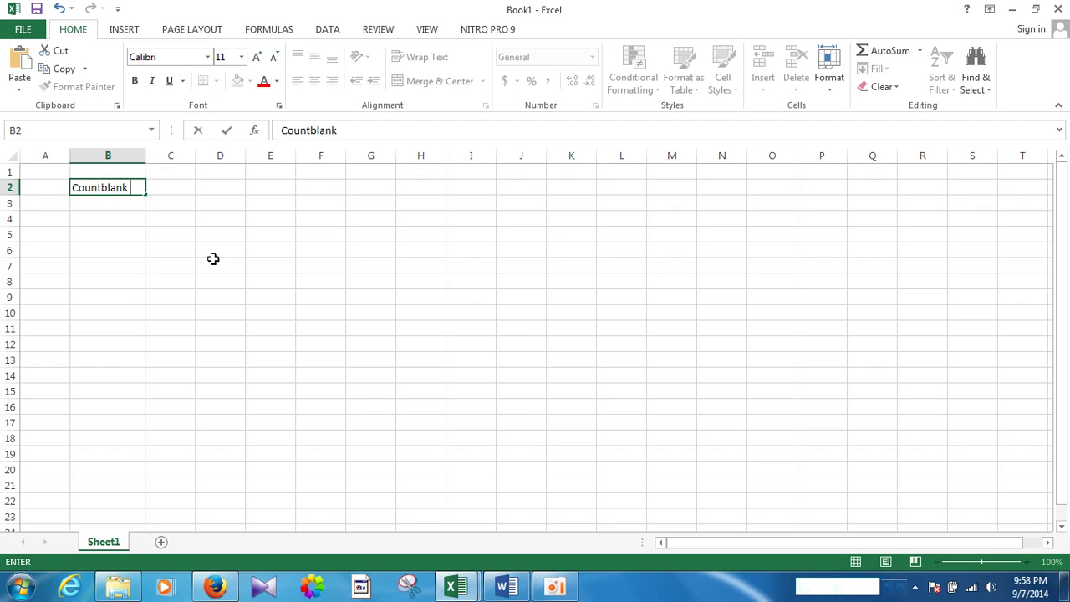
key(Return)
Step: Give the Countblank title cell B2 a yellow fill
click(129, 189)
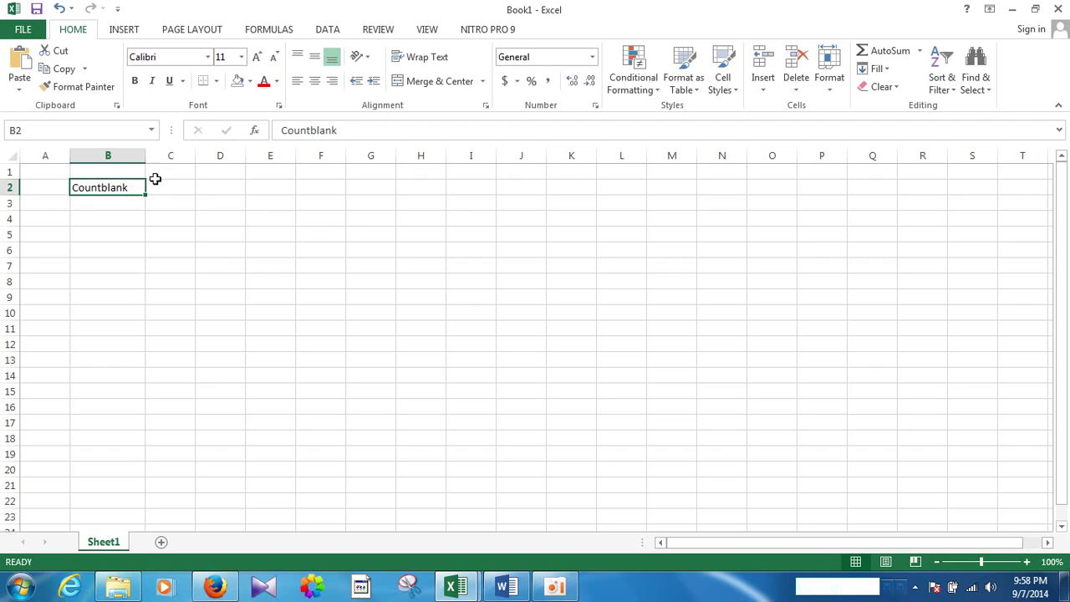
click(250, 81)
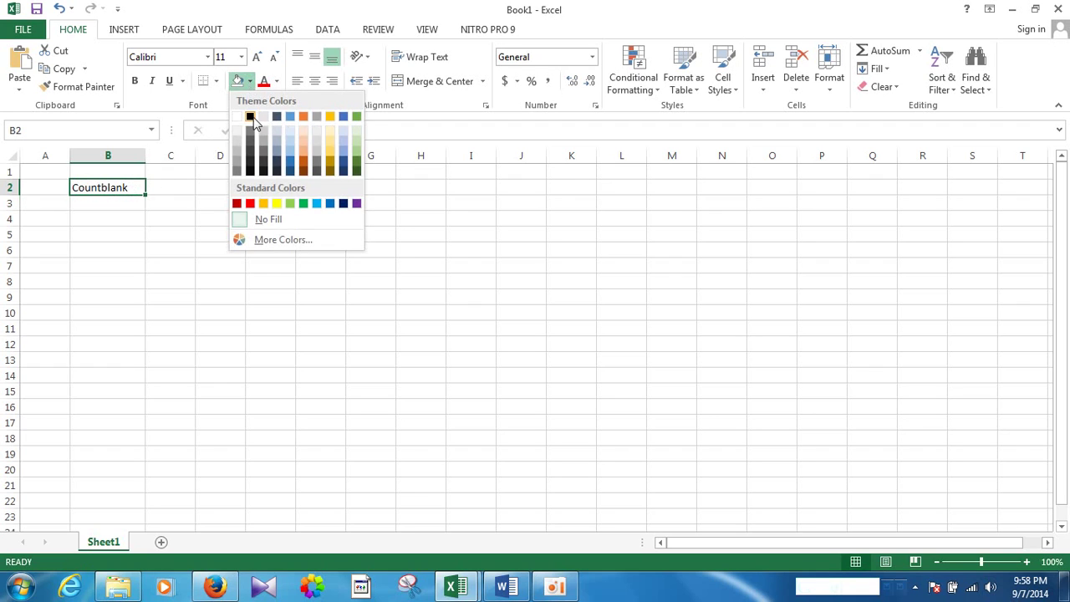
click(276, 204)
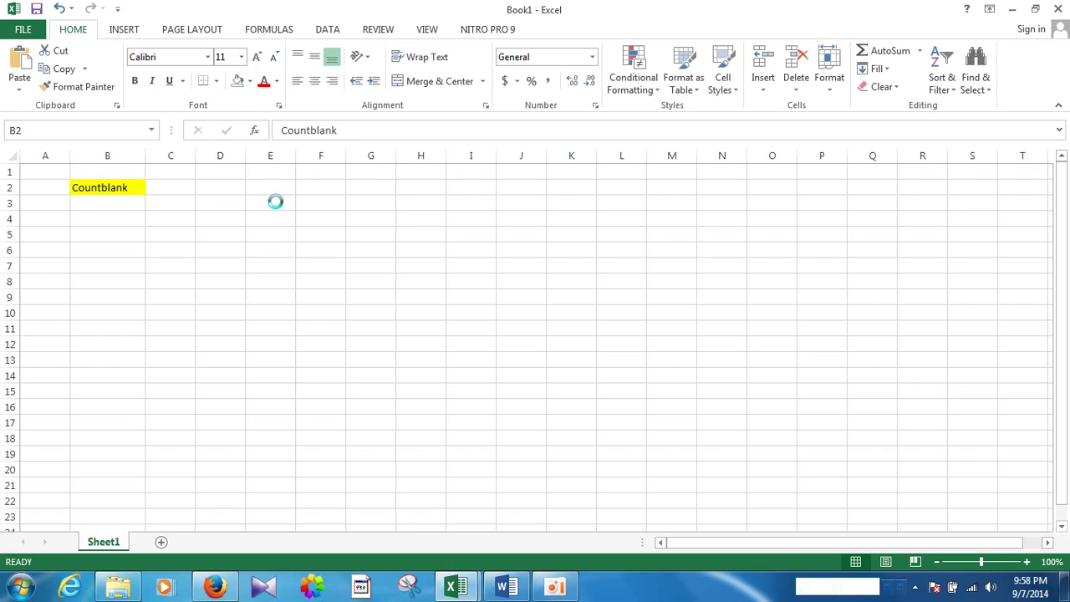
Step: Move among cells A4 to B9, settling on B5 for the list header
click(133, 219)
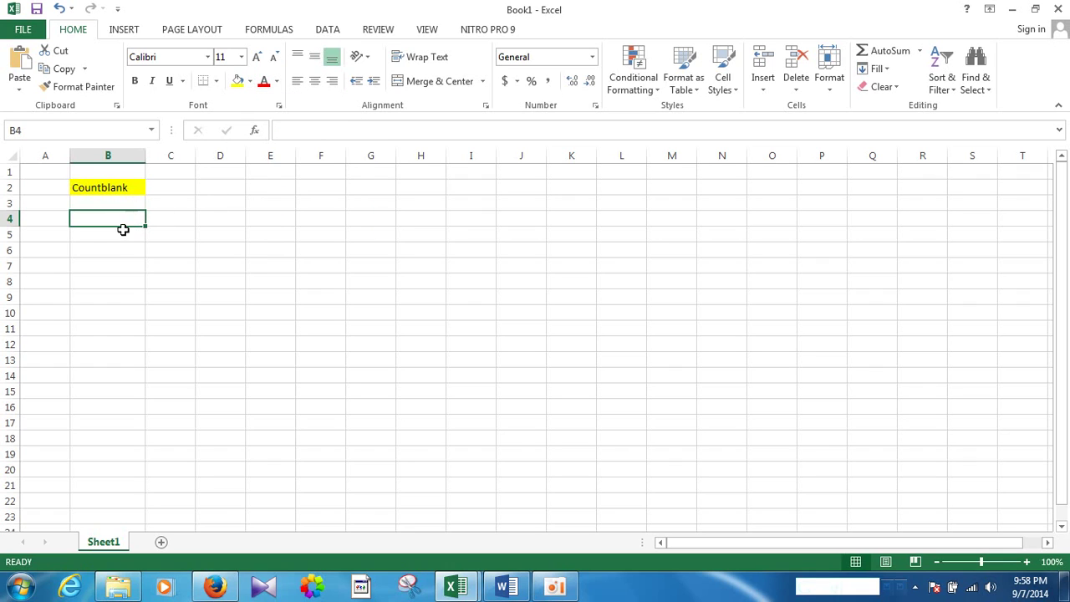
click(53, 221)
click(88, 220)
click(134, 237)
click(121, 250)
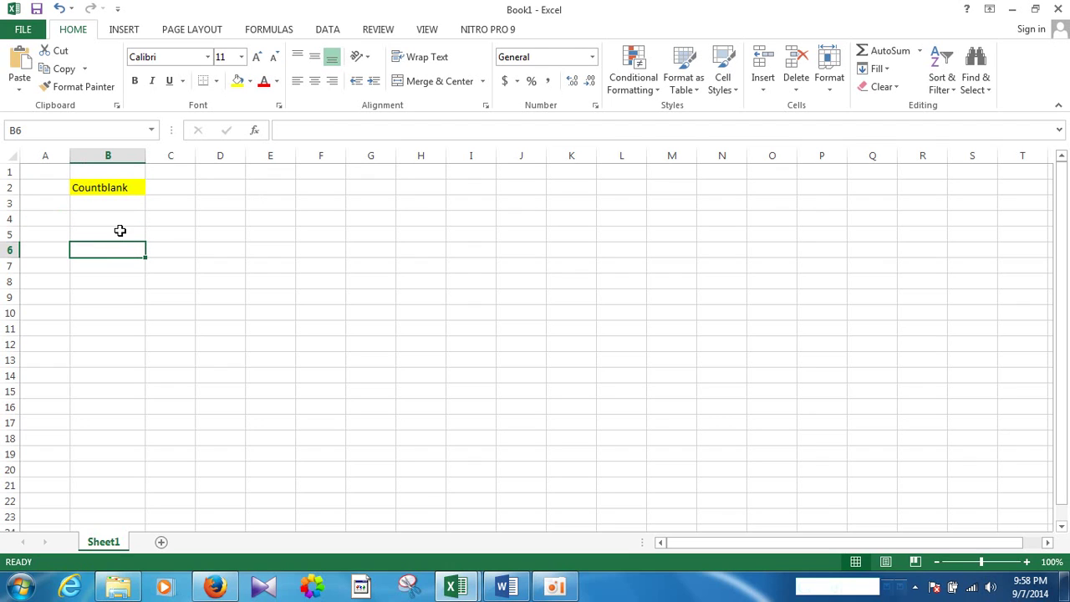
click(120, 233)
click(120, 251)
click(102, 280)
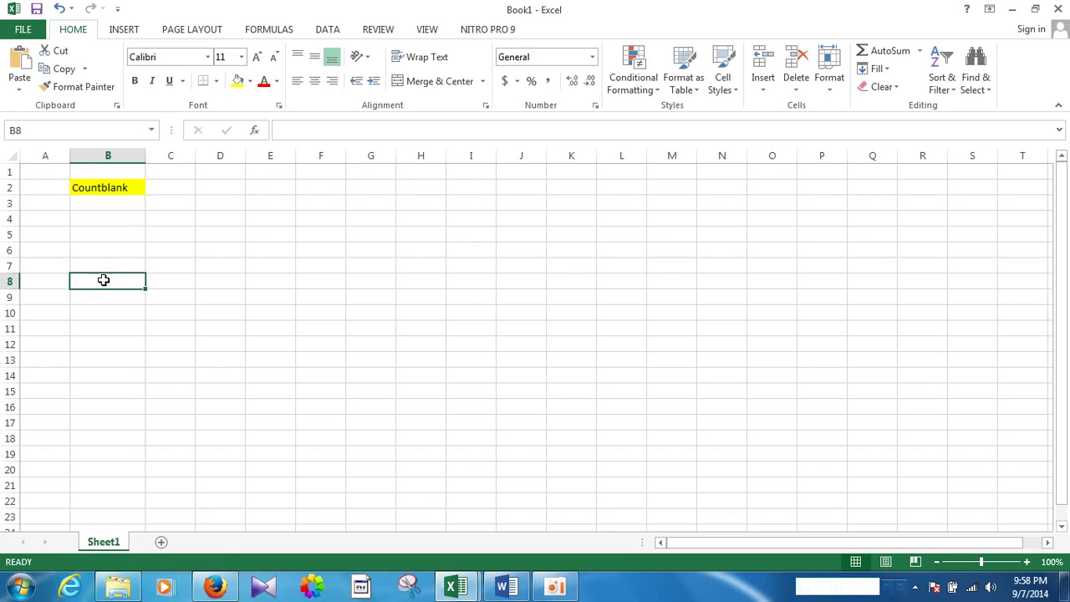
click(90, 234)
click(57, 221)
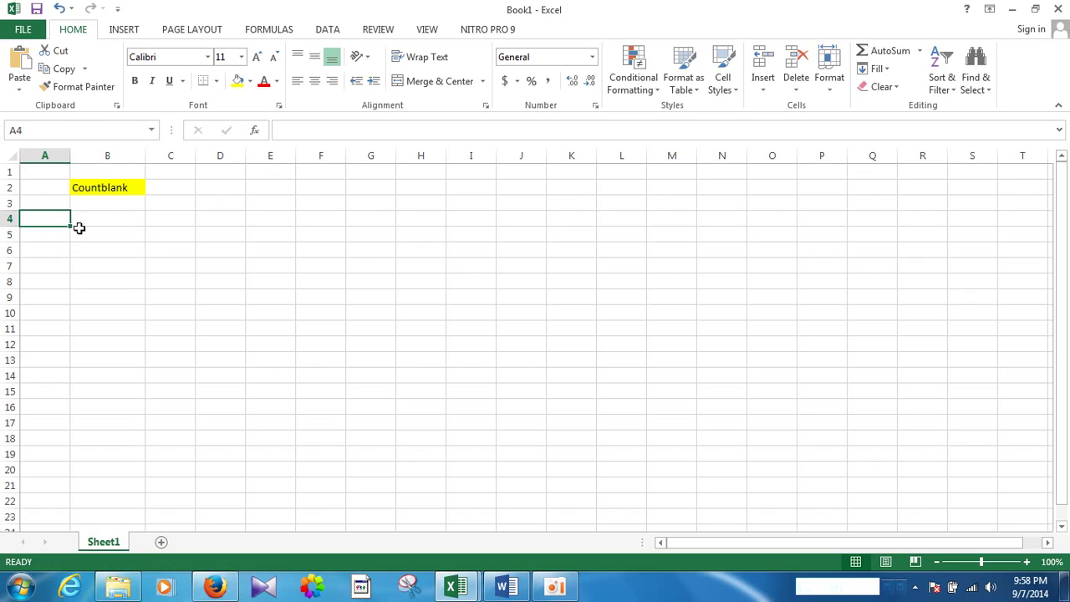
click(97, 227)
click(96, 248)
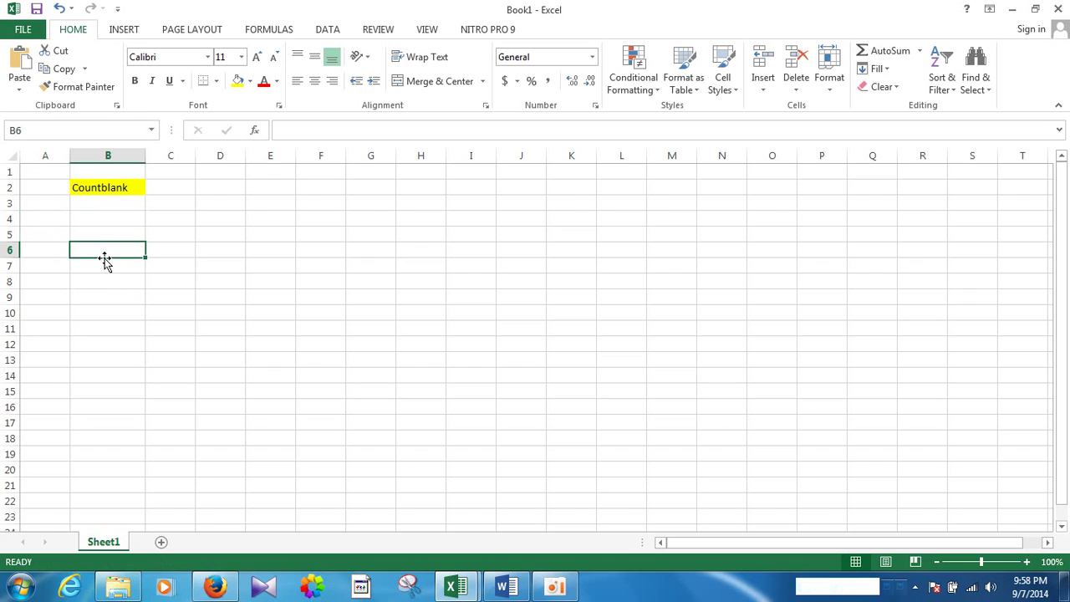
click(106, 265)
click(107, 282)
click(107, 295)
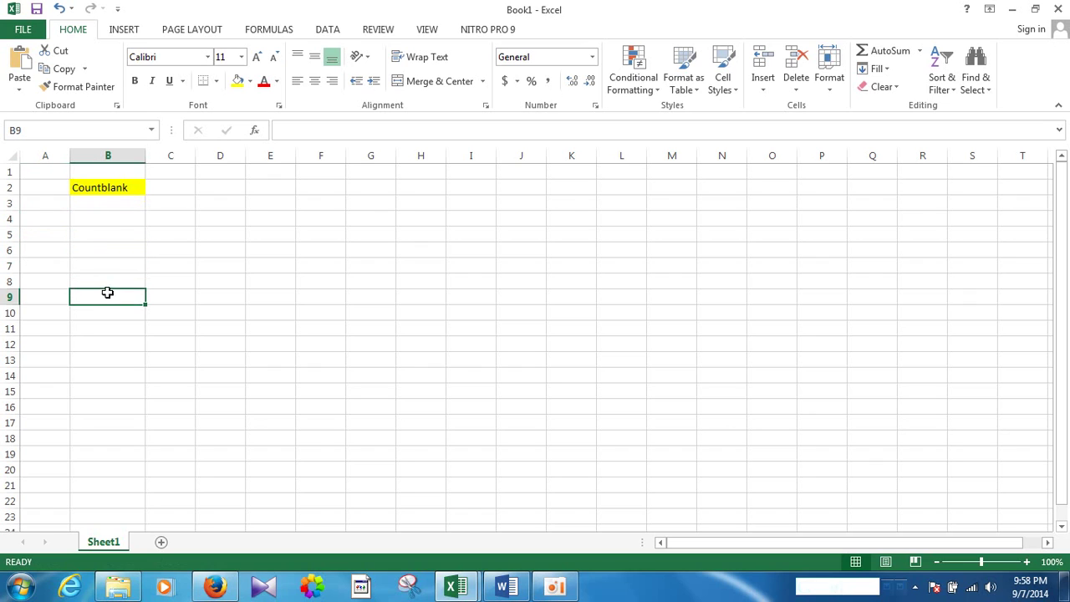
click(97, 236)
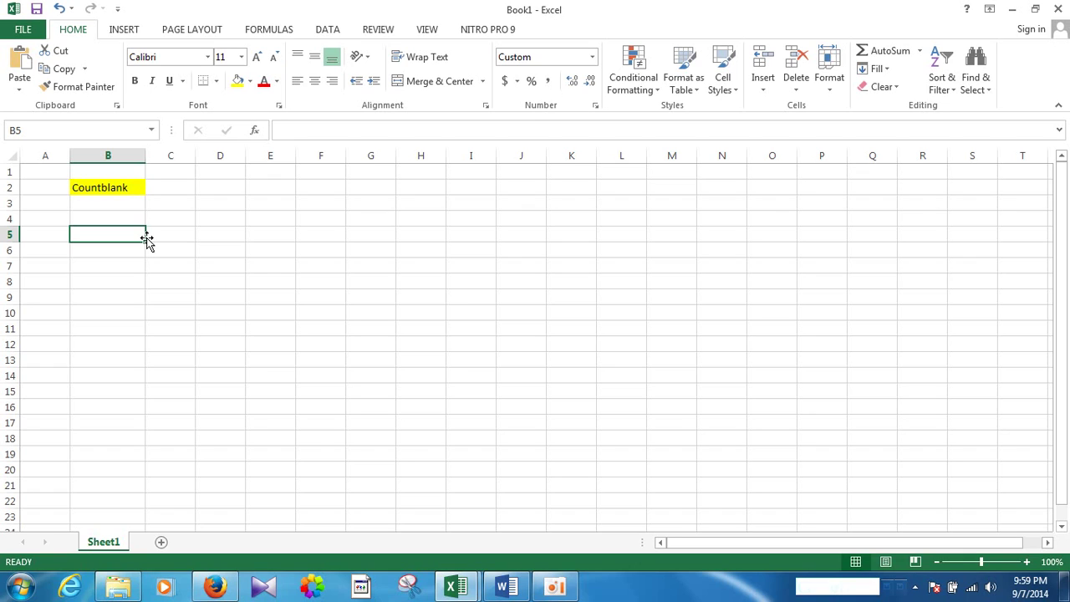
Step: Enter the Name header in B5 and A, H, B in B6:B8
text(Name)
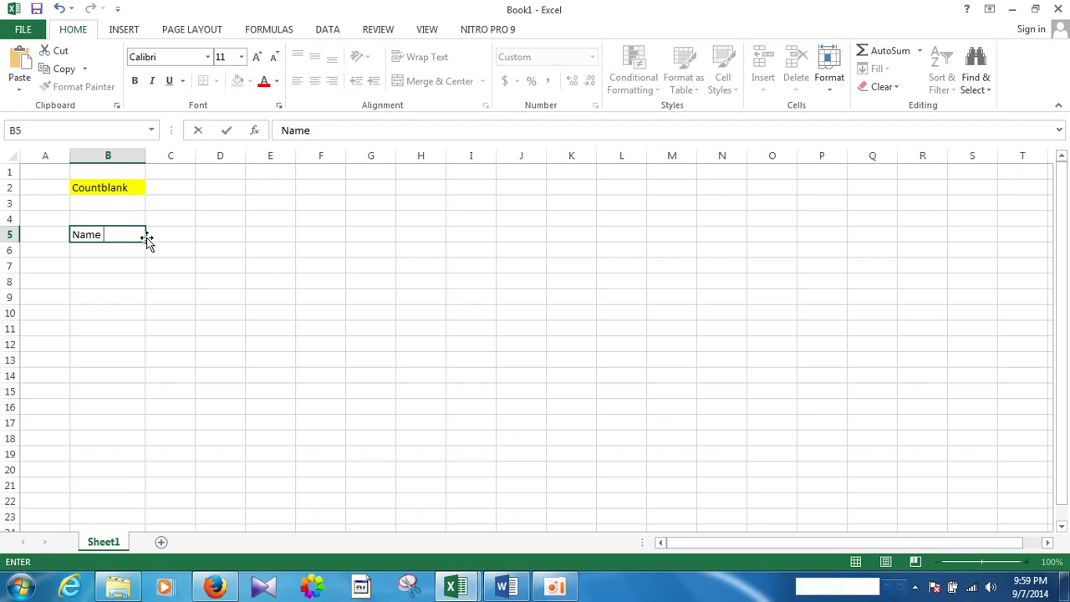
key(Return)
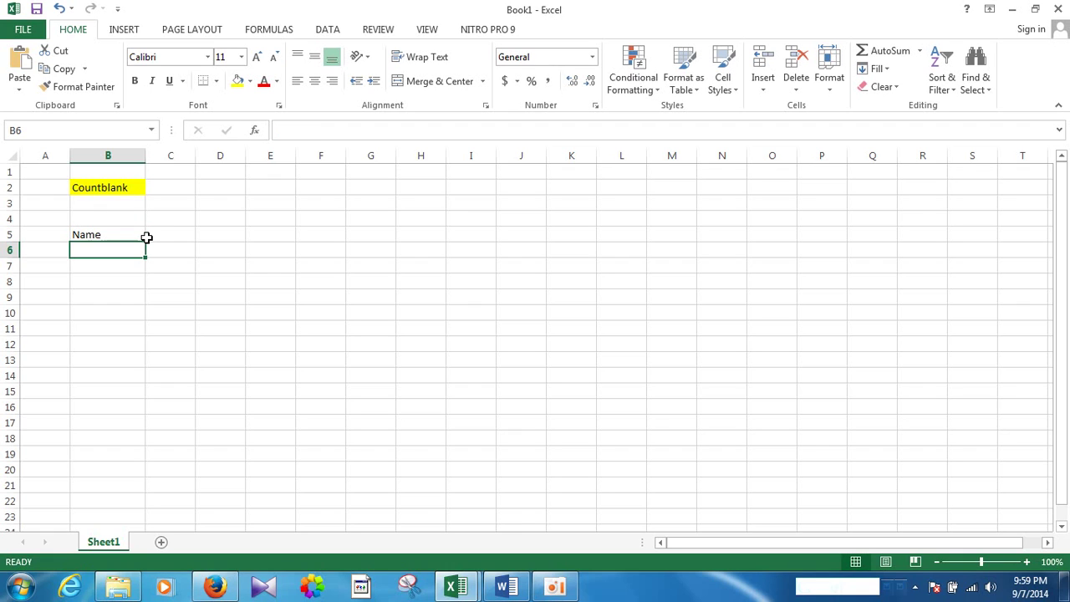
text(A)
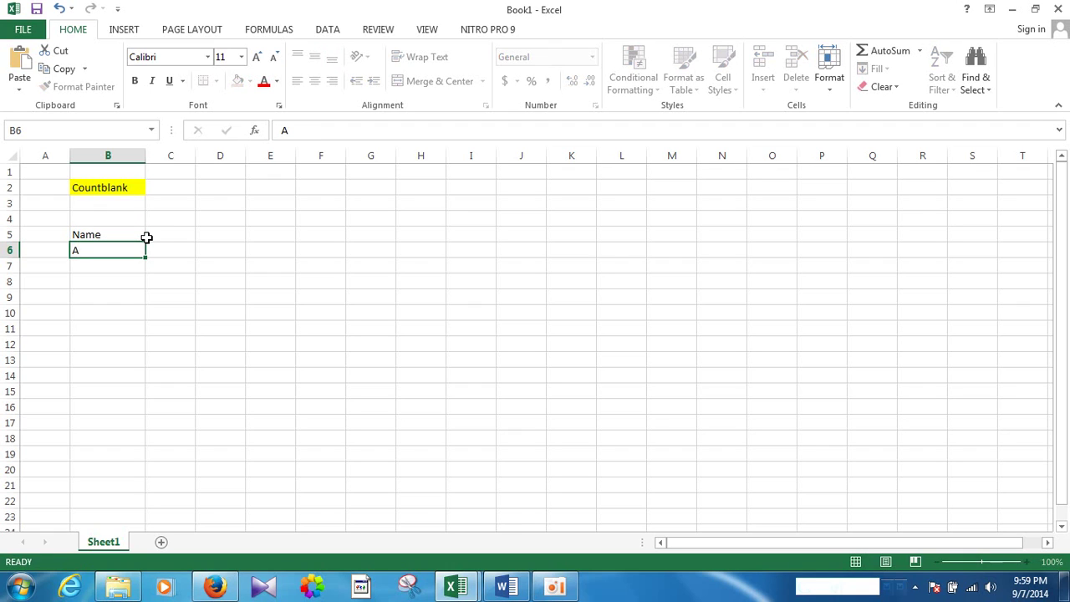
key(Return)
text(H)
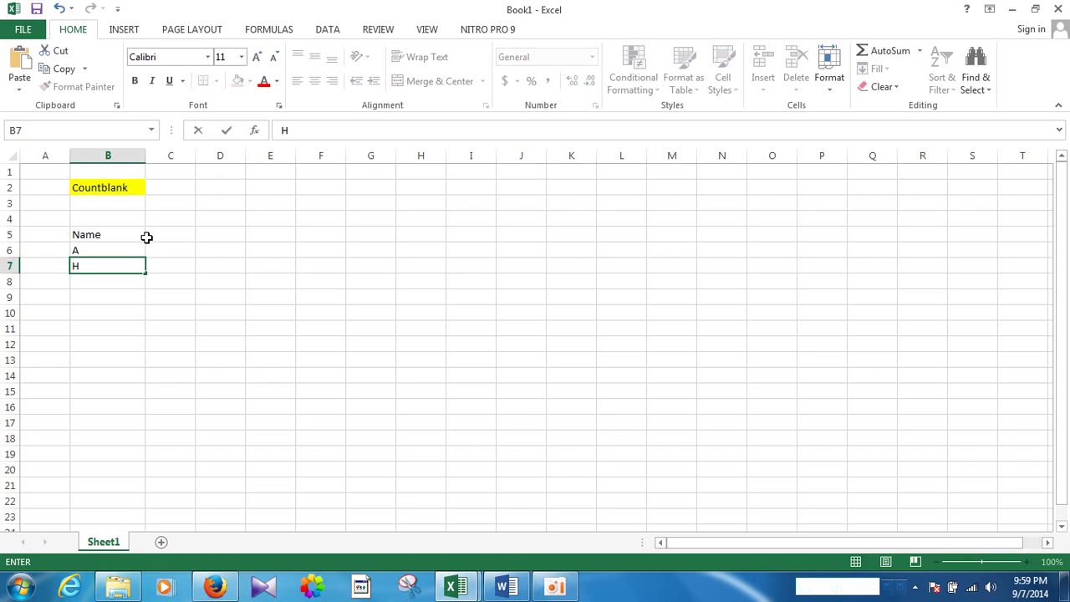
key(Return)
text(B)
key(ctrl+Return)
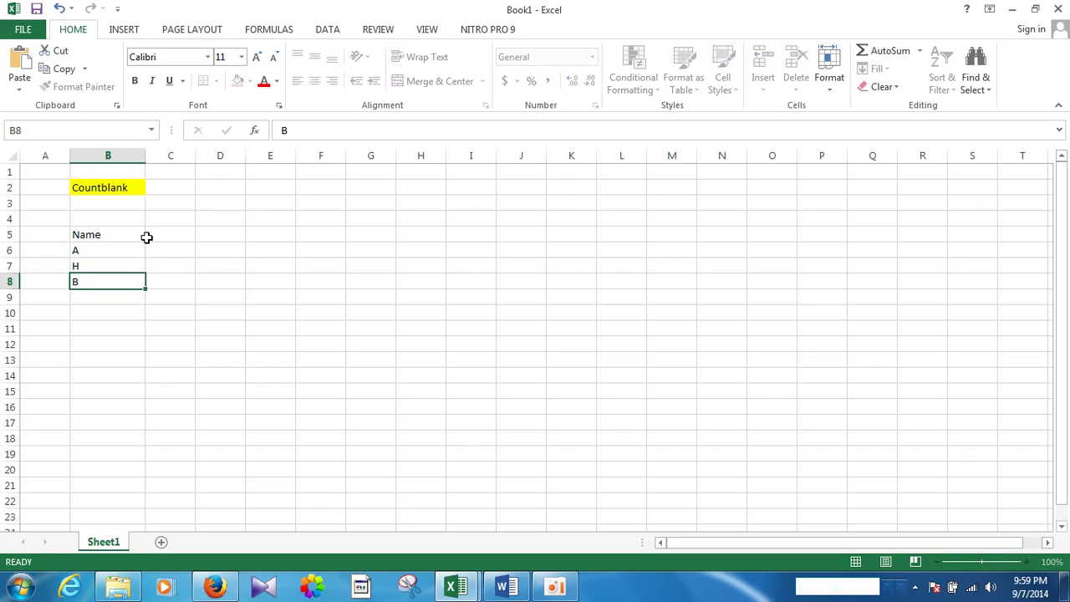
key(Return)
Step: Enter 0 in B9, B in B11, C in B13 and O in B15, leaving B10, B12, B14 blank
text(0)
key(ctrl+Return)
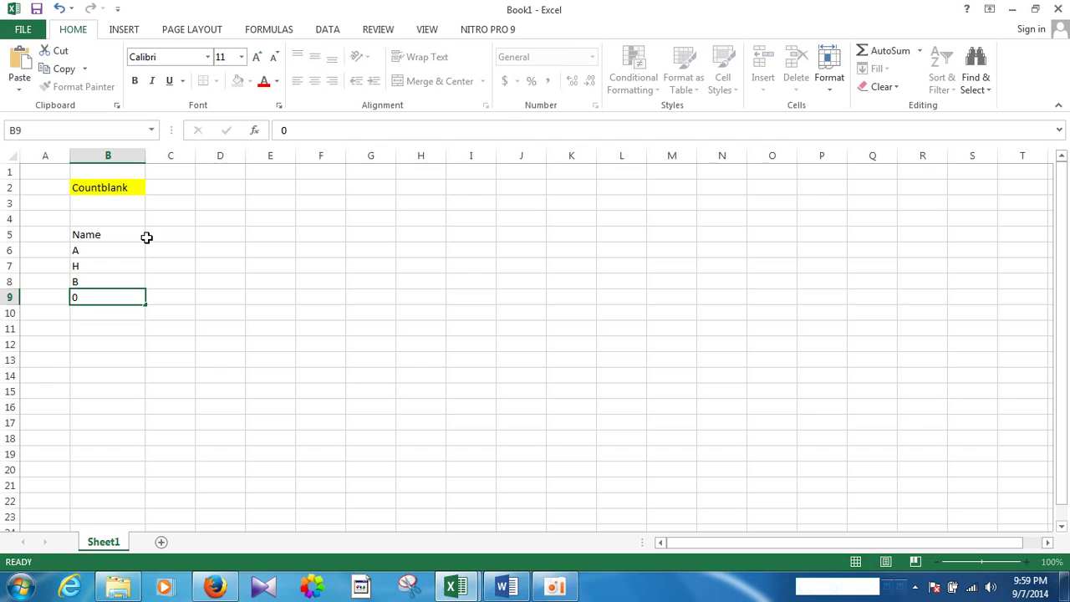
key(Return)
key(Return)
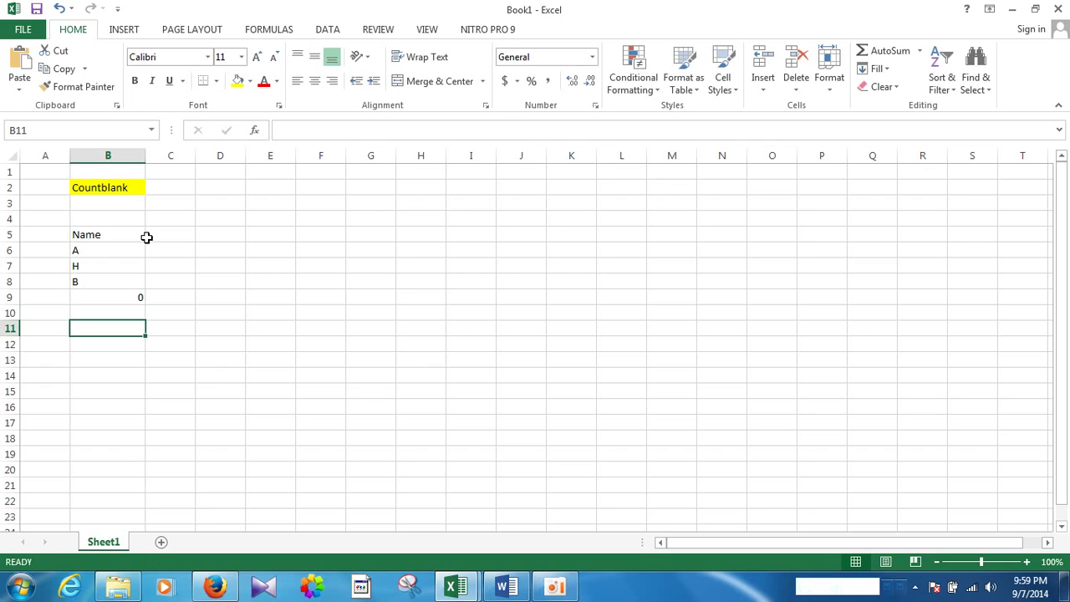
text(B)
key(Return)
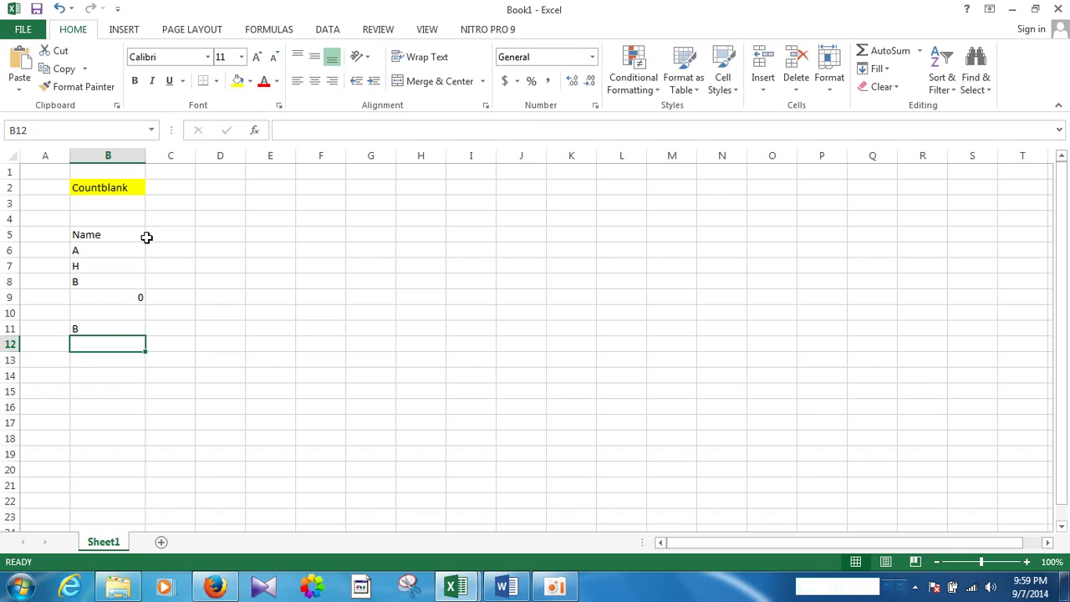
key(Return)
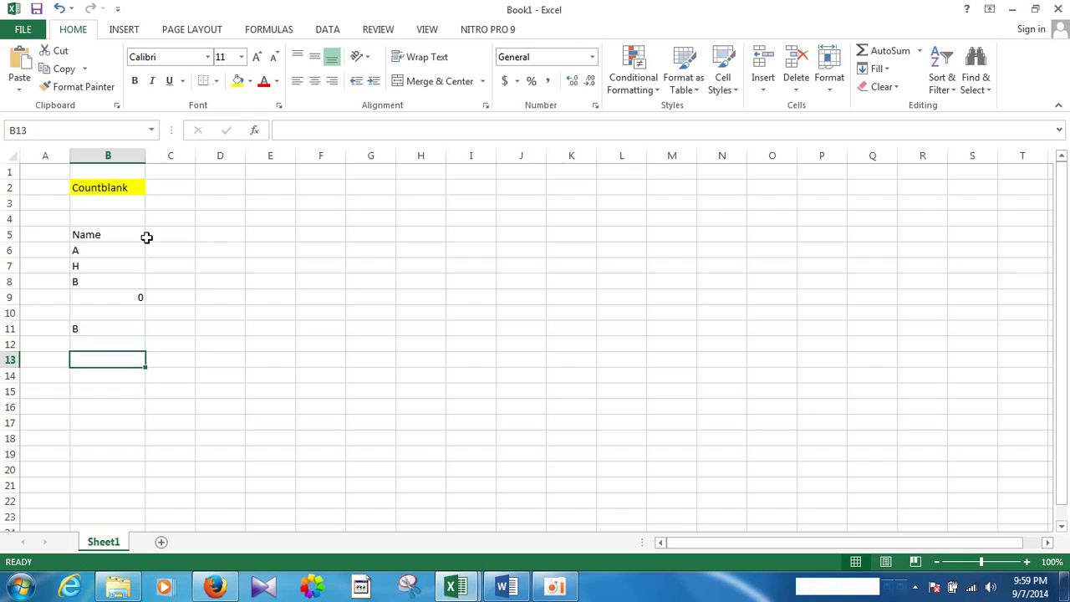
text(C)
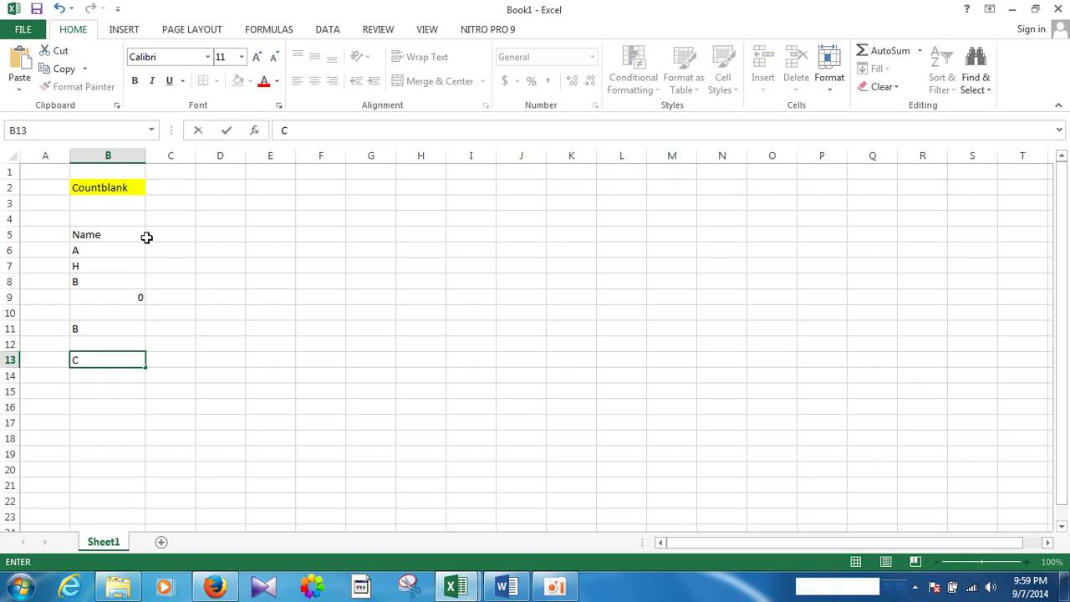
key(Return)
key(Return)
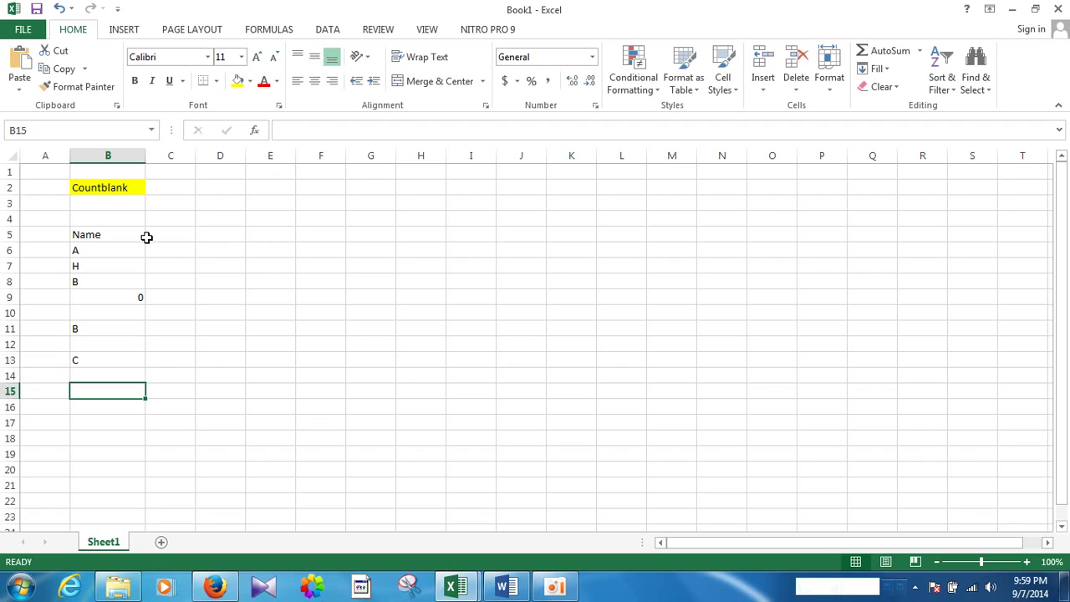
text(o)
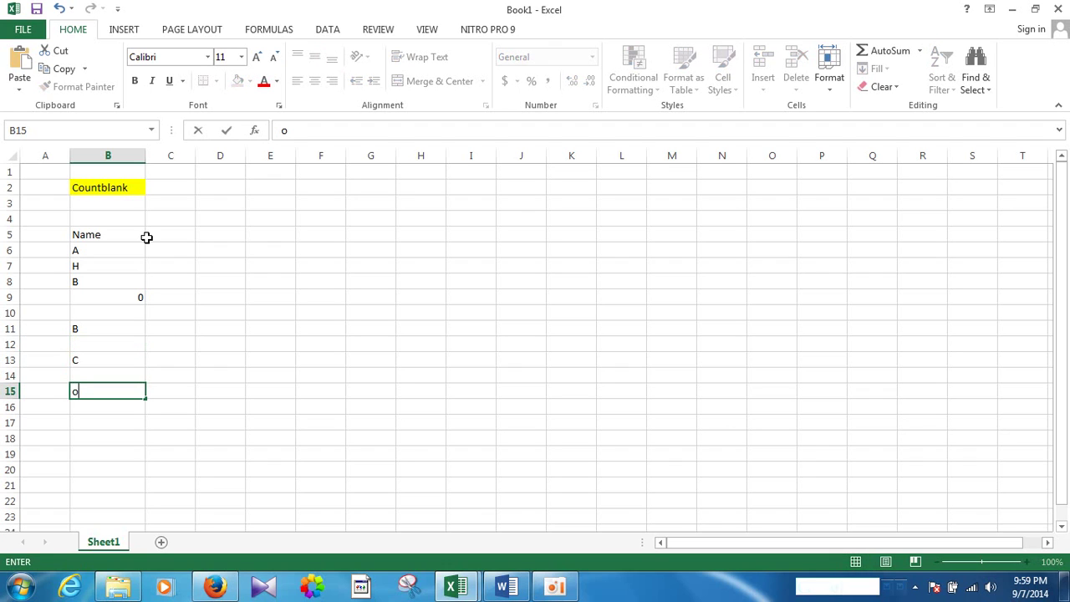
key(BackSpace)
text(o)
text(O)
key(Return)
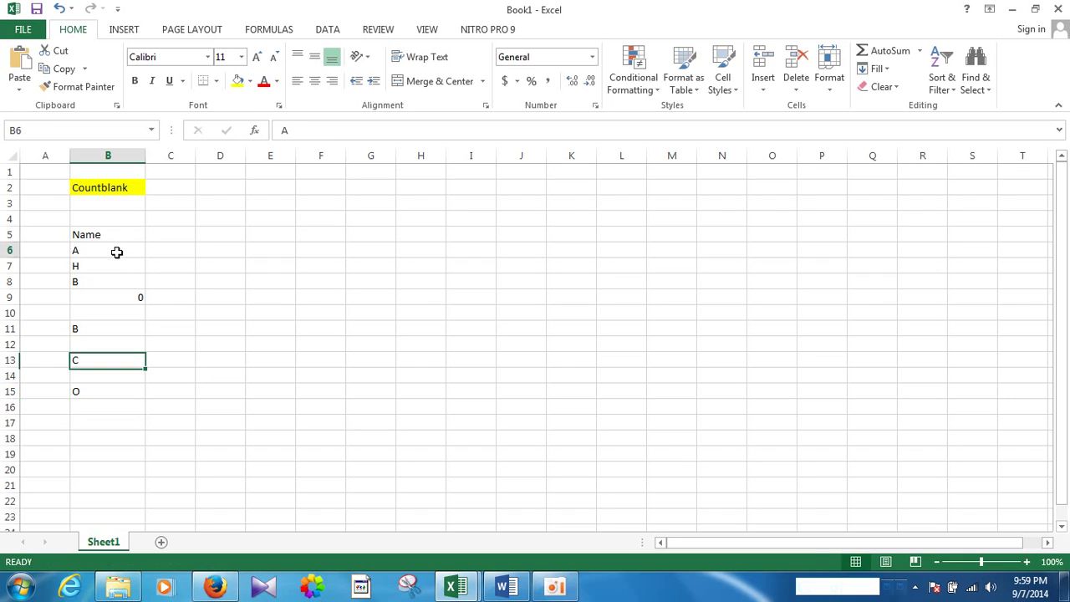
drag(114, 251, 104, 394)
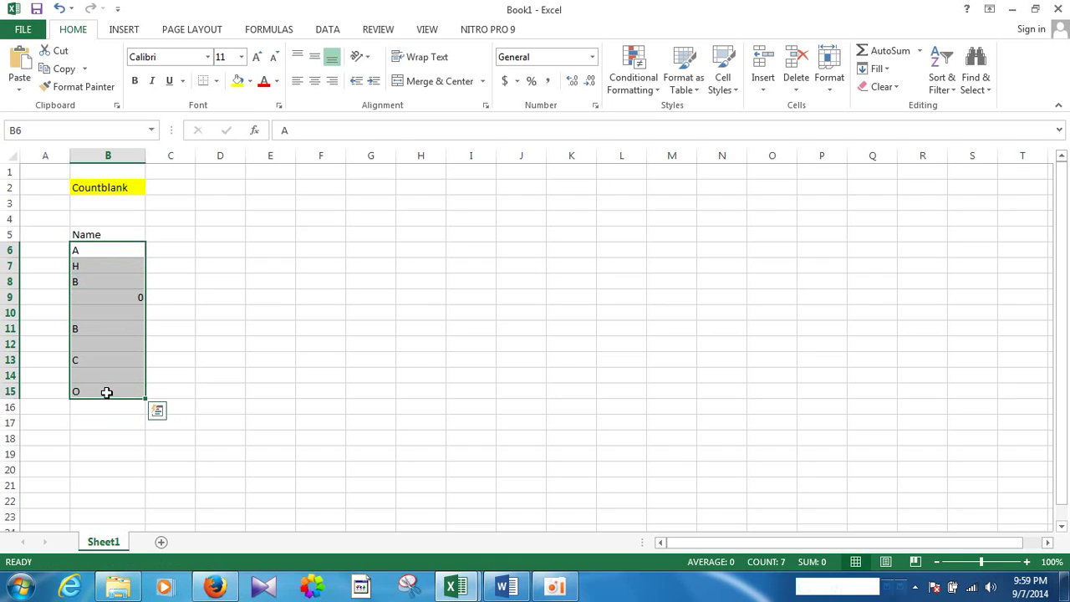
click(95, 301)
click(96, 315)
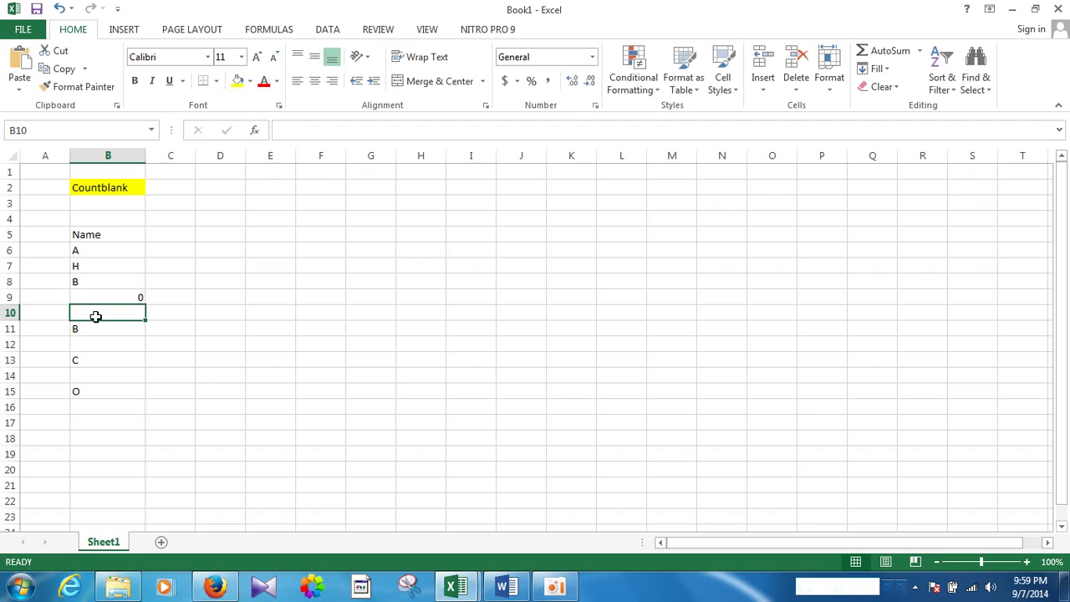
click(91, 378)
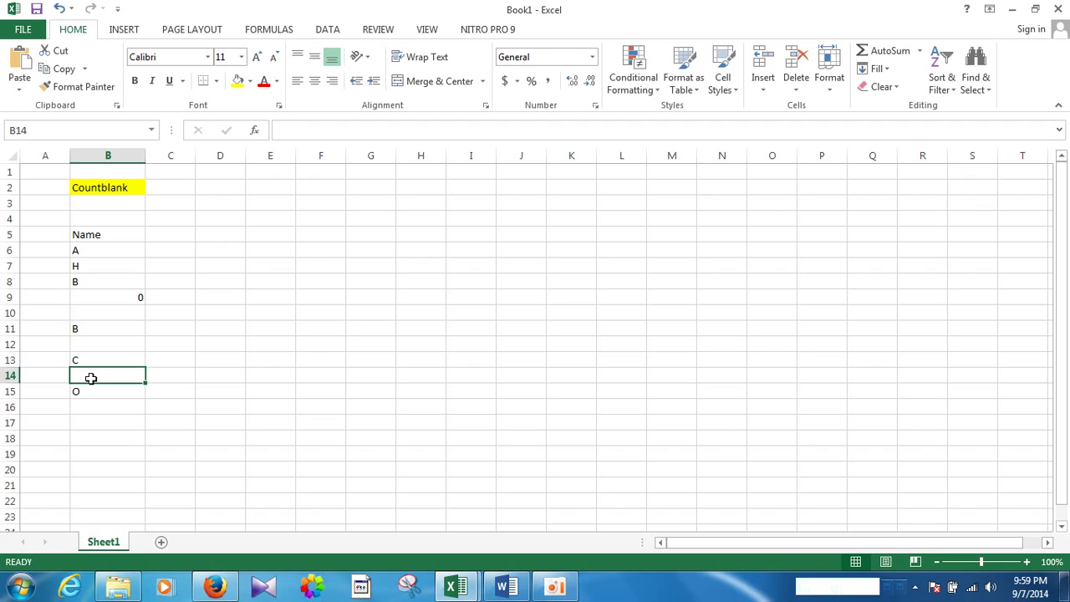
click(93, 422)
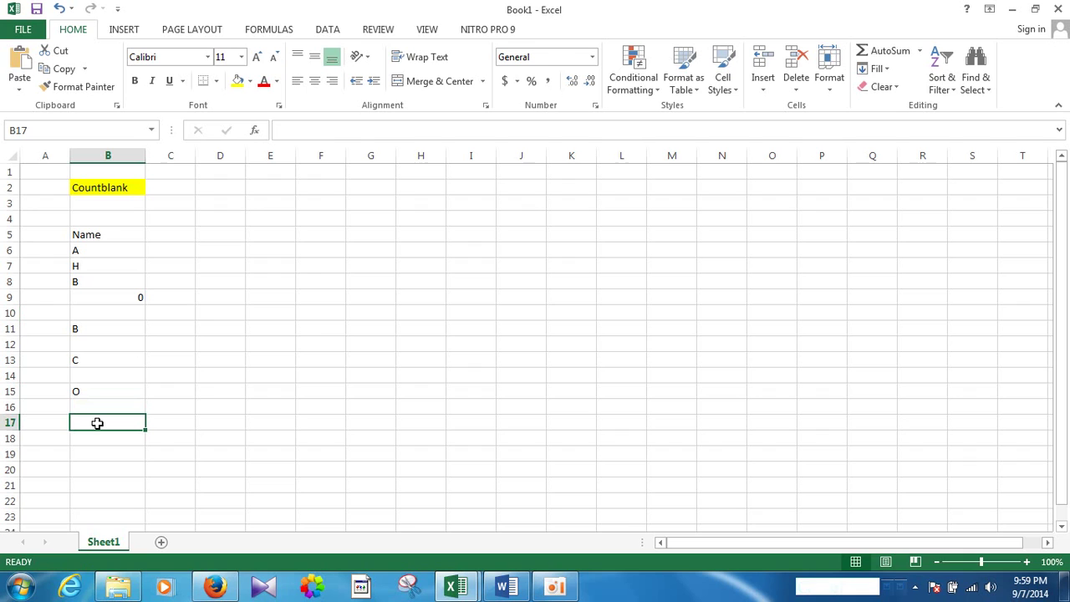
Step: Enter =COUNTBLANK(B6:B15) in B17, which returns 3
text(=)
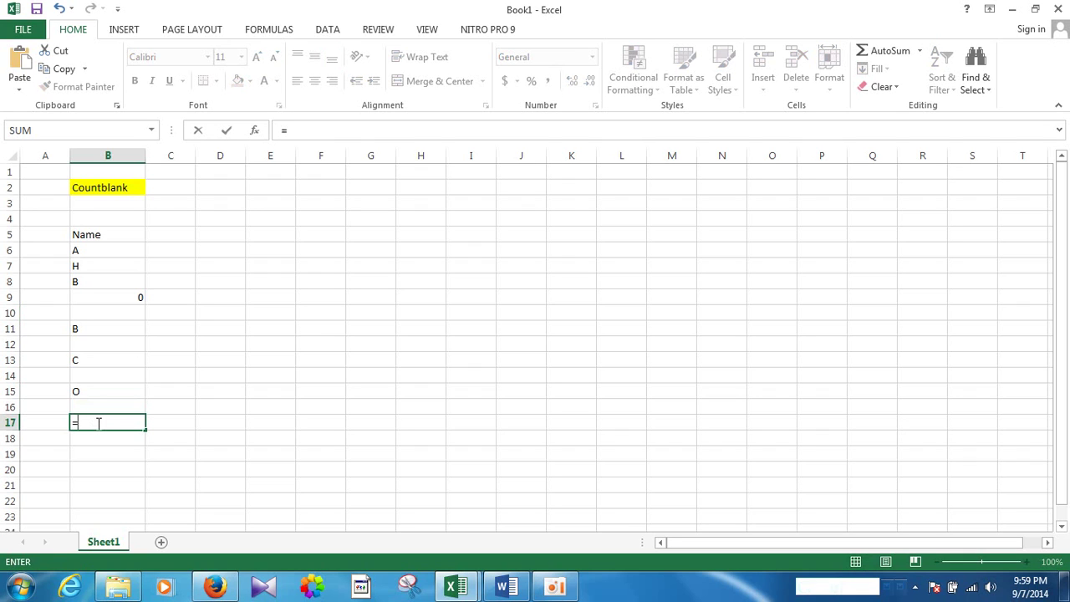
text(co)
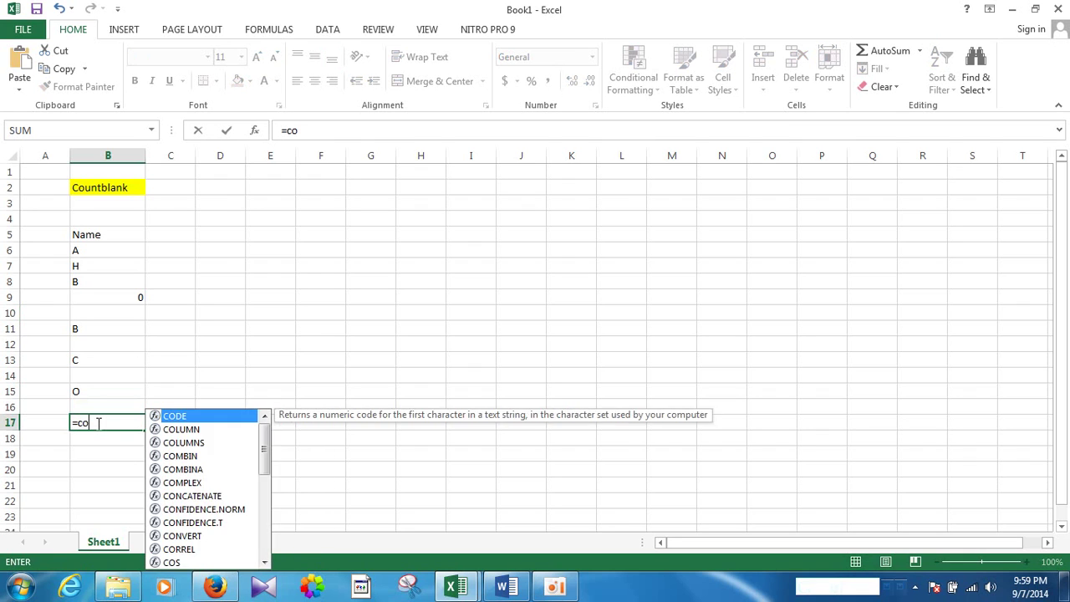
text(unt)
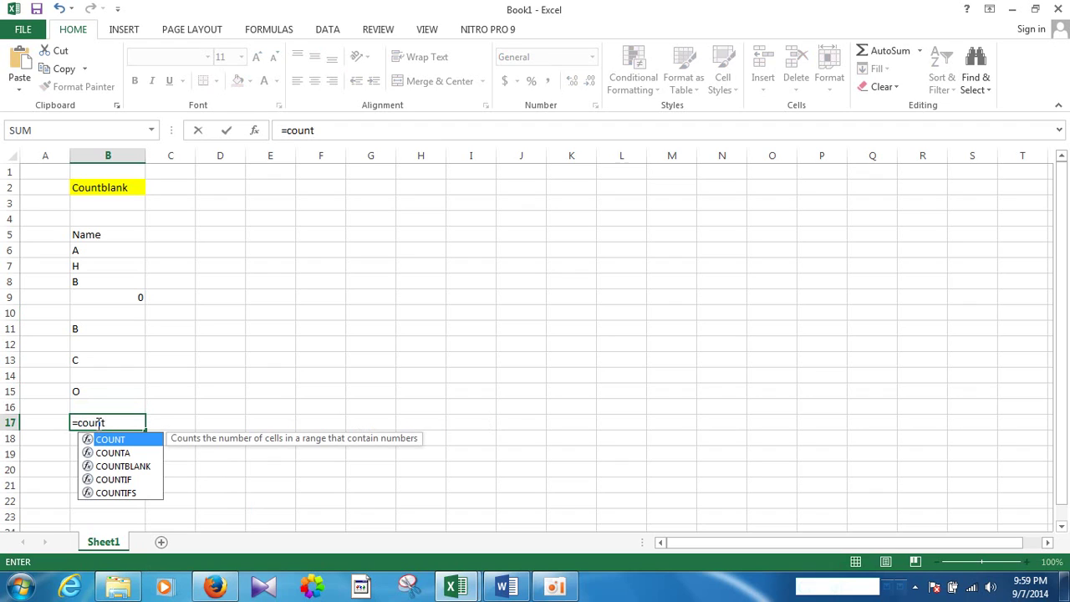
text(bl)
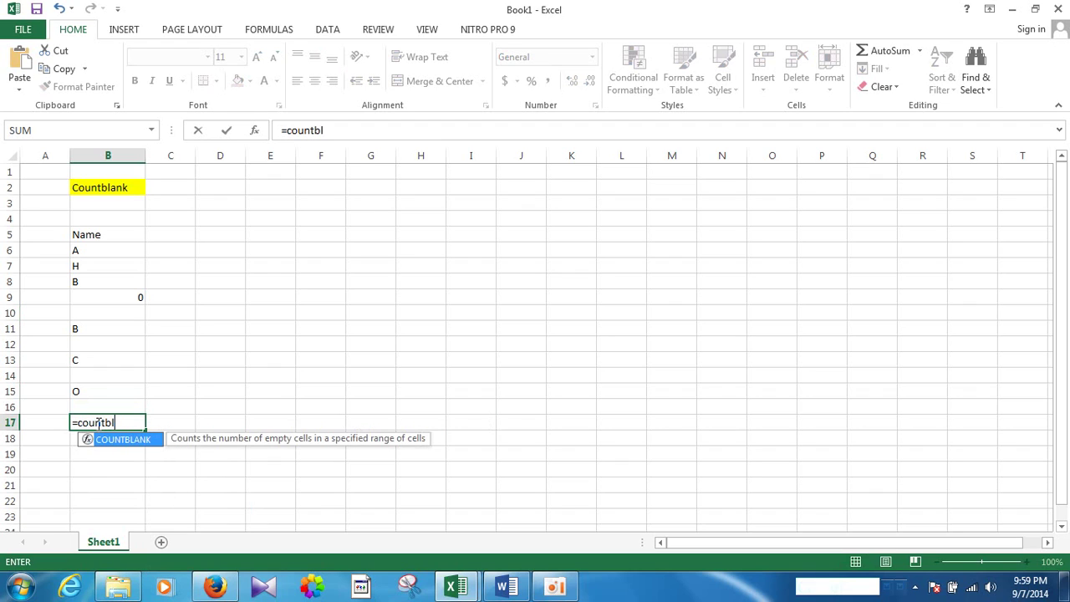
text(ank)
text(()
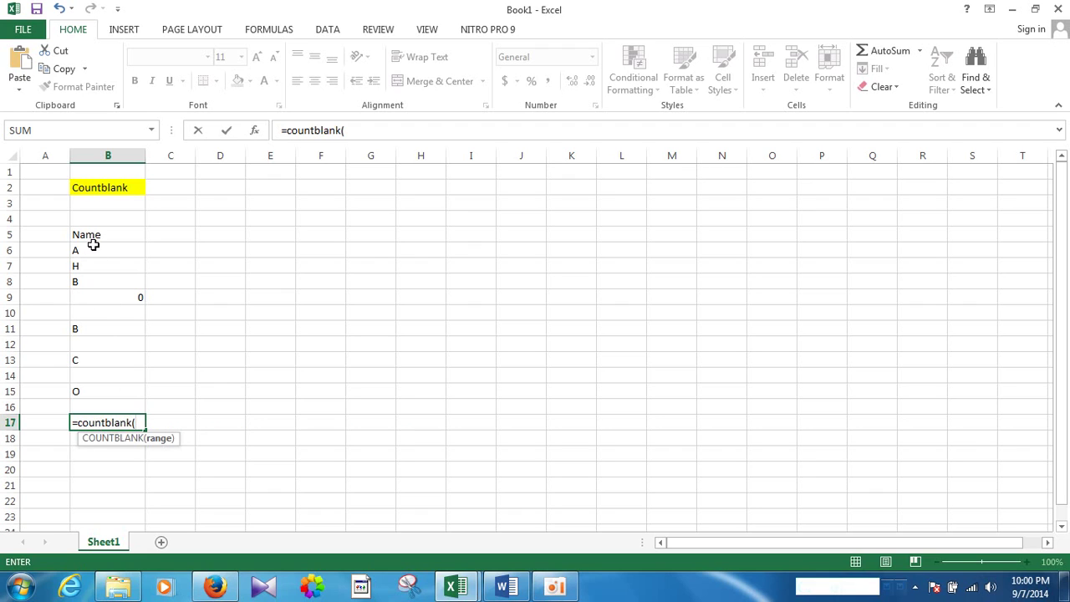
click(98, 251)
drag(98, 251, 78, 396)
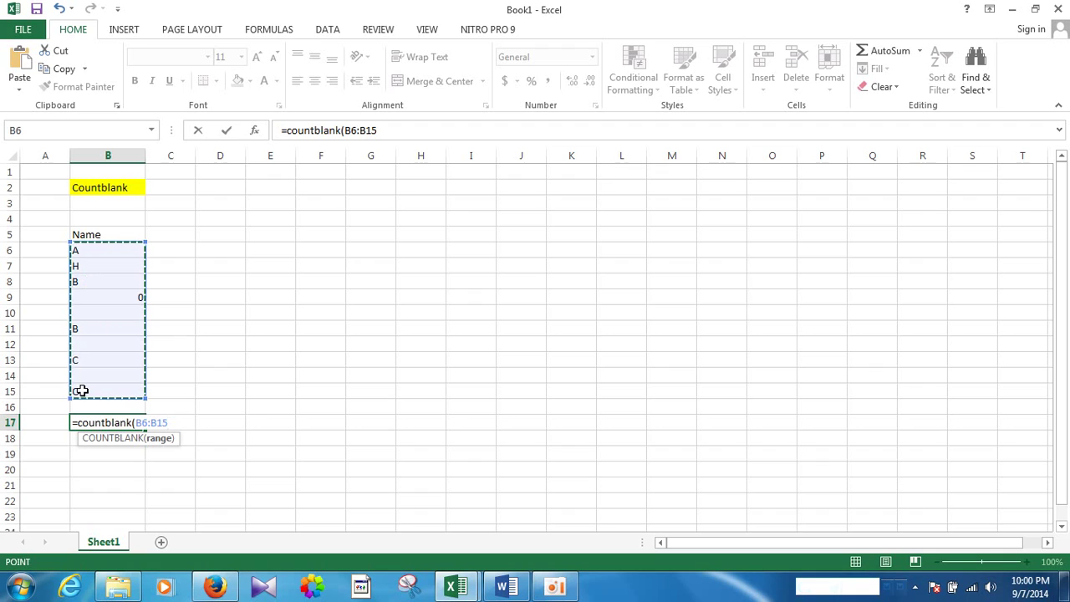
text())
key(Return)
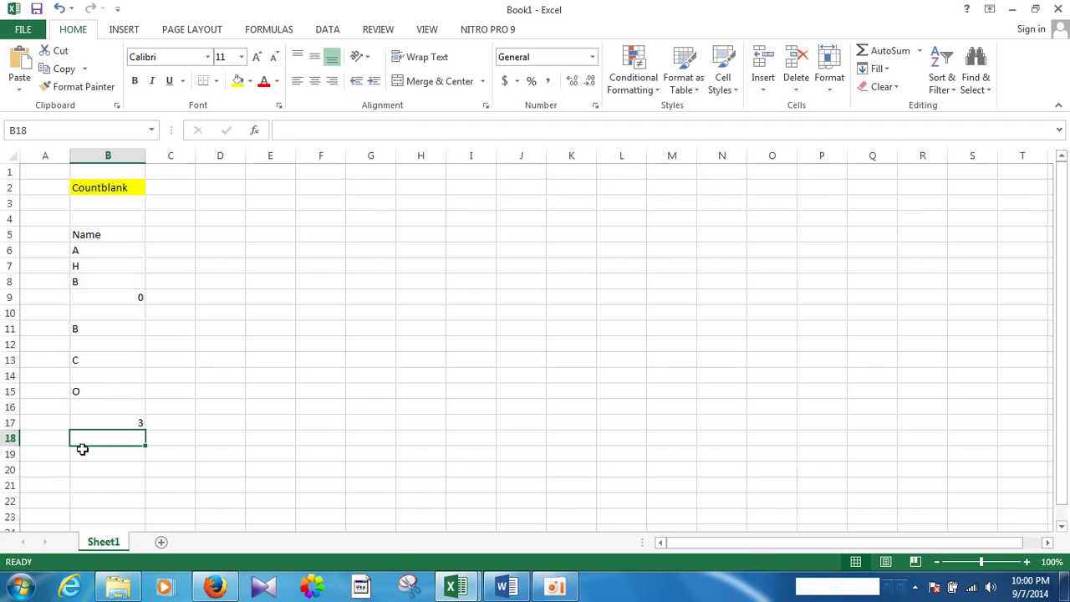
click(124, 420)
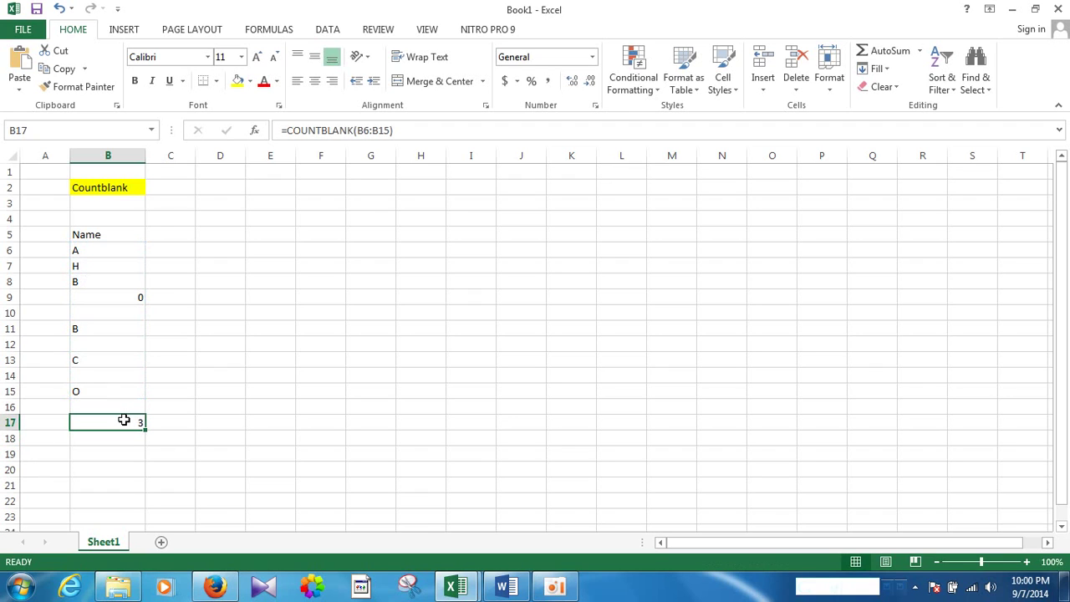
Step: Fill the empty cells B10, B12 and B14 with yellow
click(112, 312)
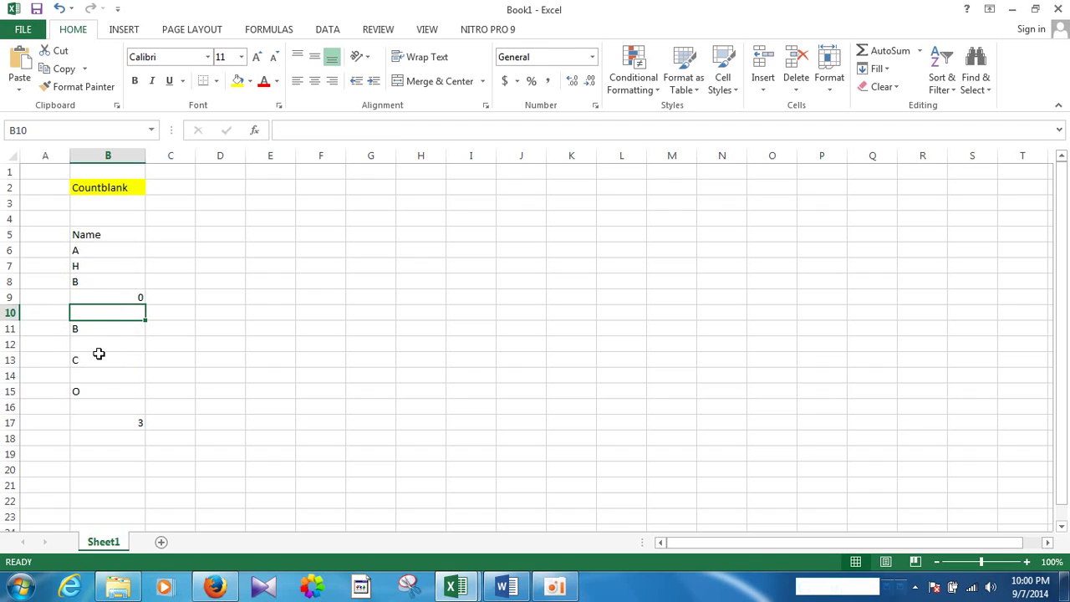
click(102, 348)
click(104, 377)
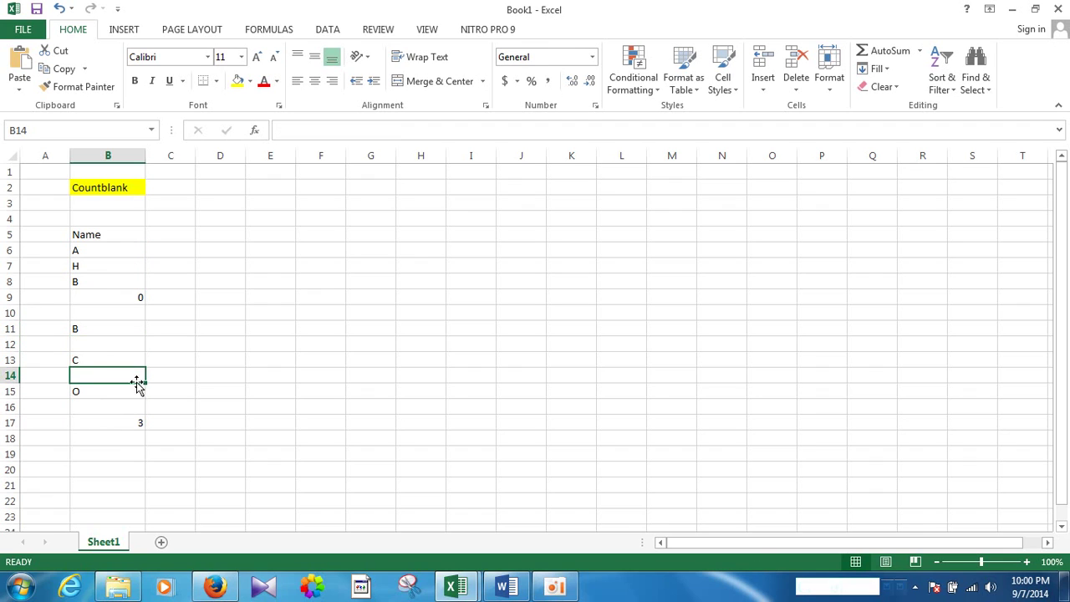
click(107, 314)
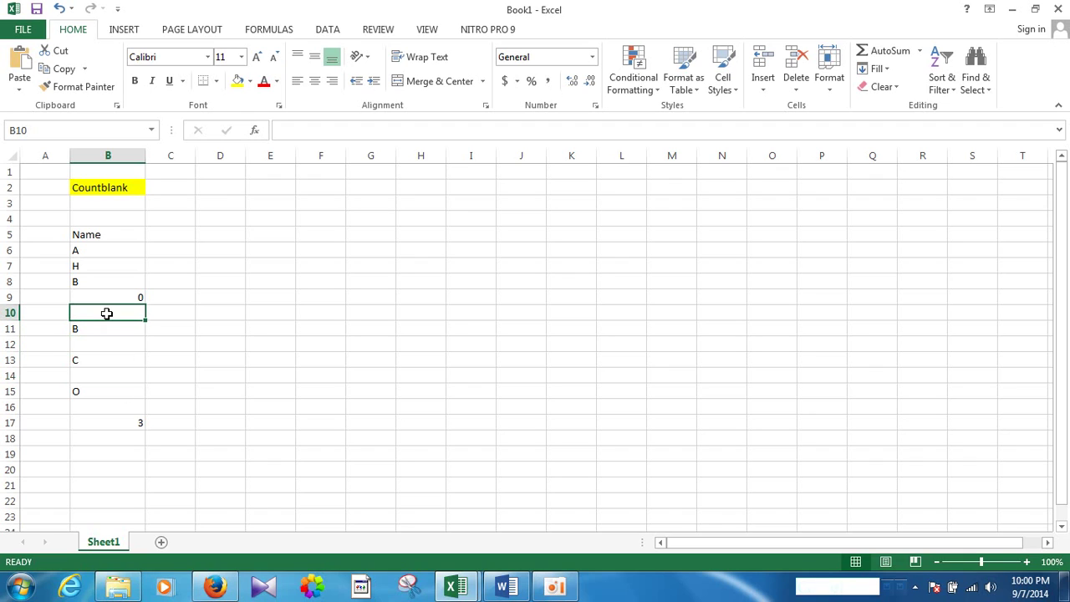
click(238, 80)
click(99, 343)
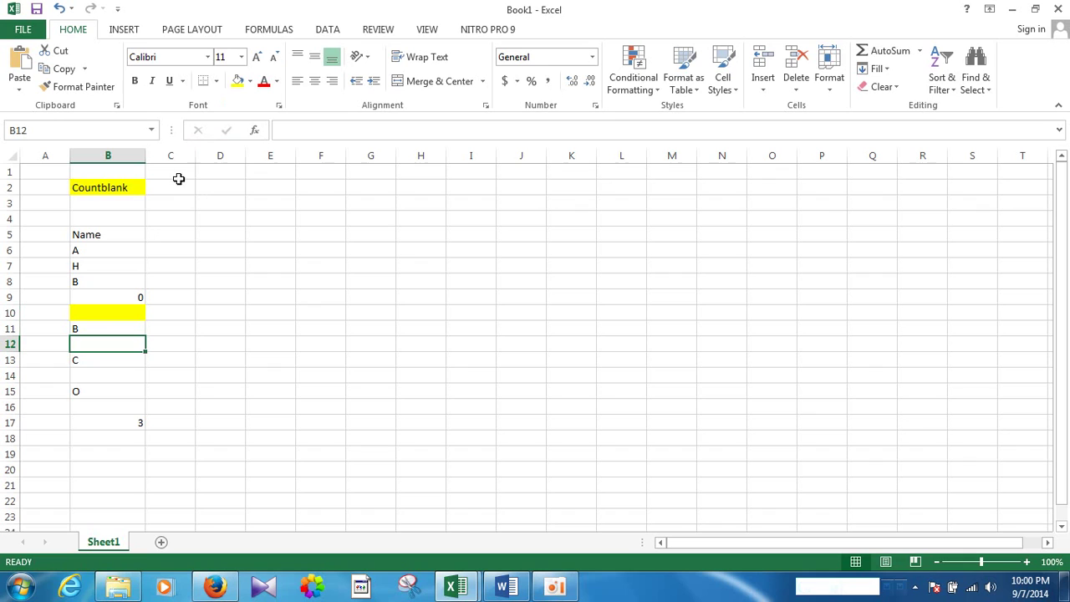
click(239, 80)
click(105, 375)
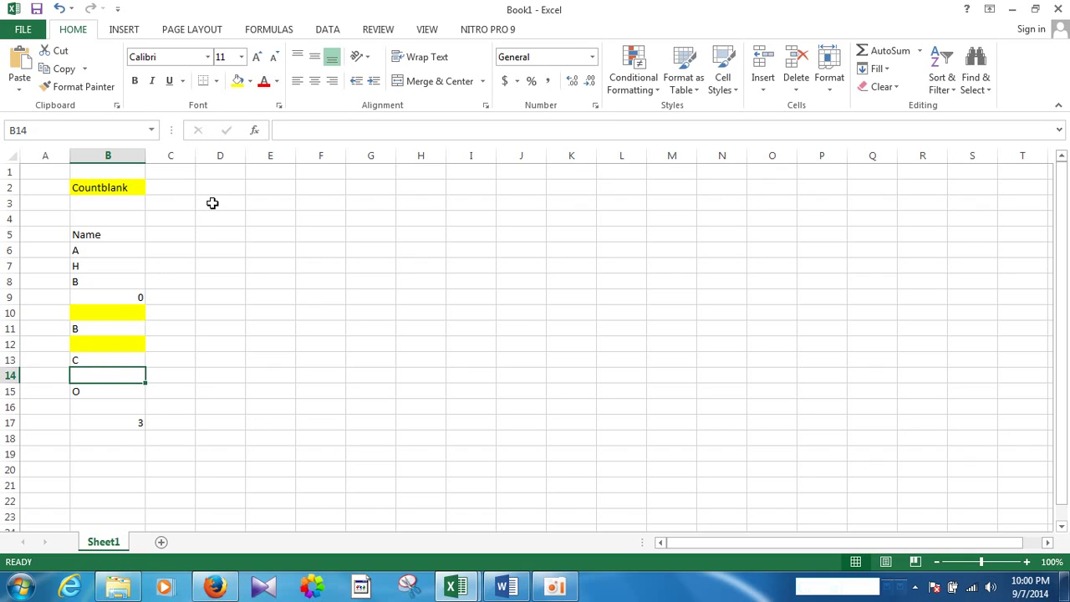
click(239, 80)
click(193, 381)
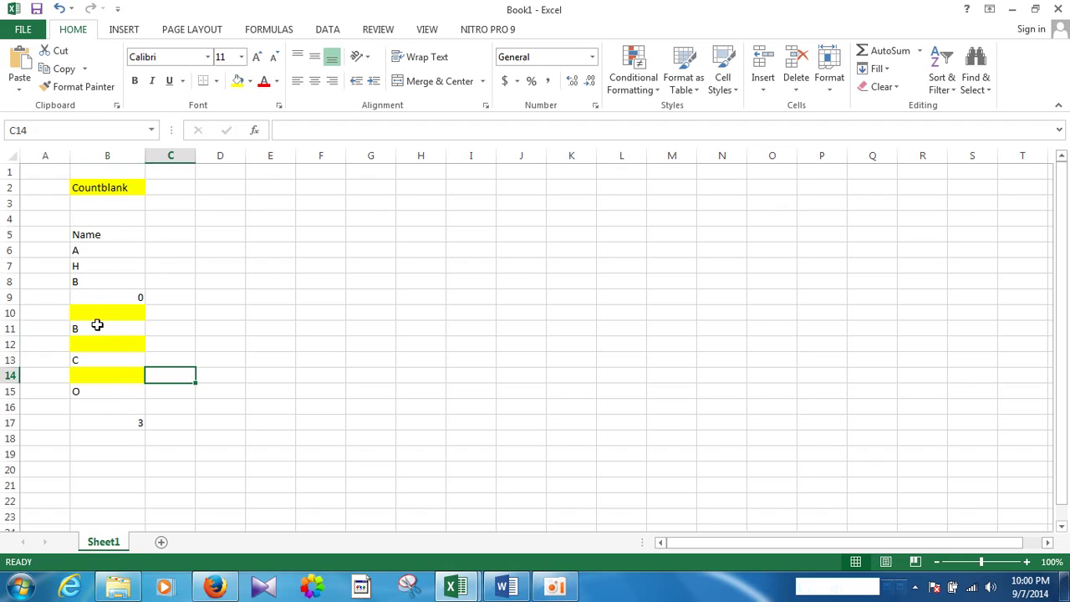
Step: Review the B6:B15 list, the yellow blanks and the COUNTBLANK formula in B17
drag(116, 251, 110, 395)
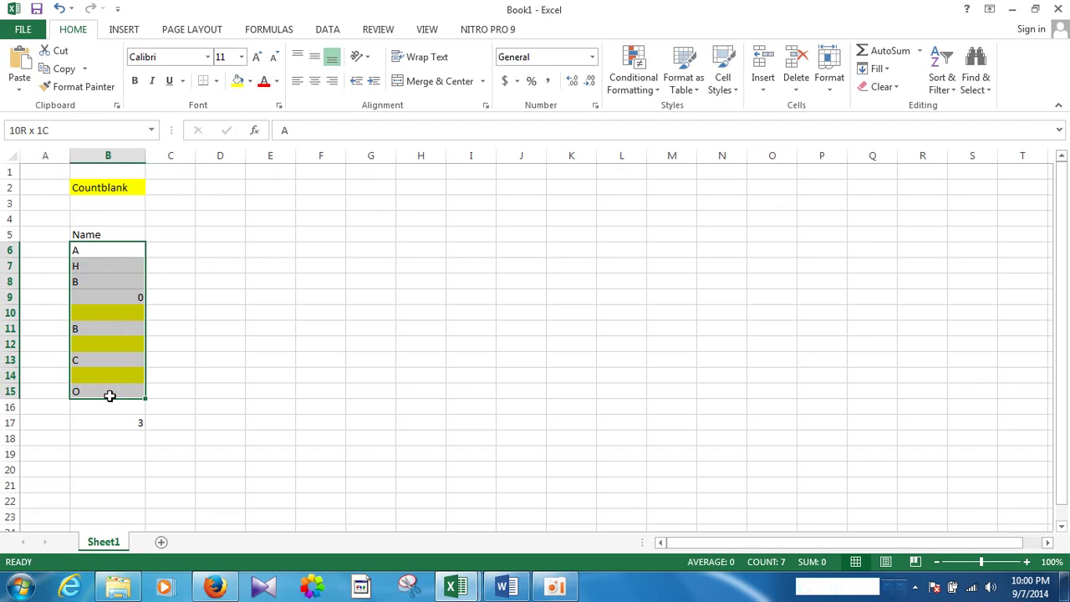
drag(109, 395, 112, 395)
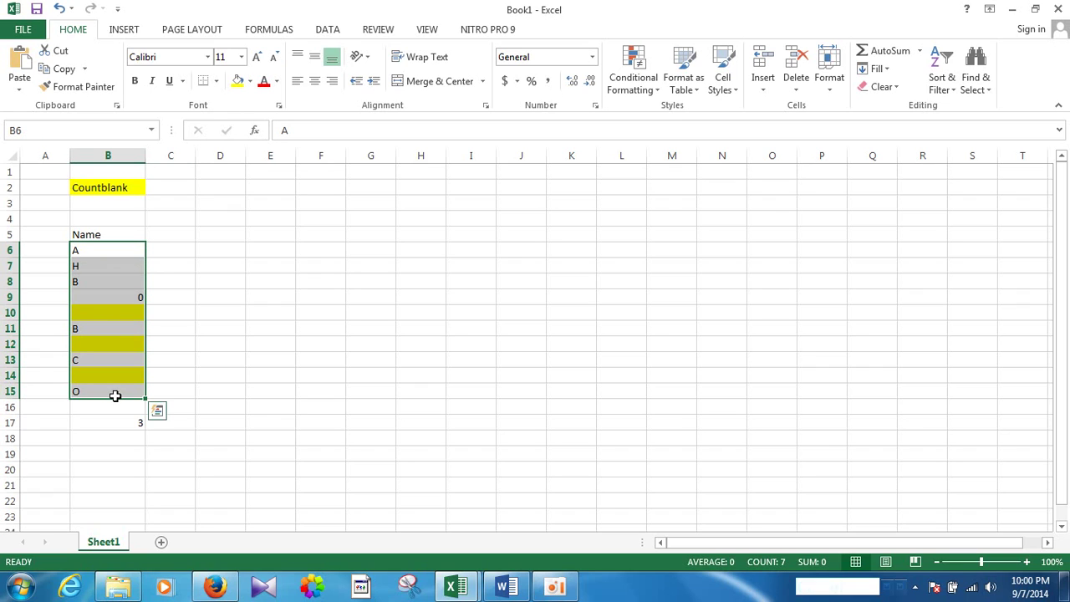
click(208, 345)
click(108, 311)
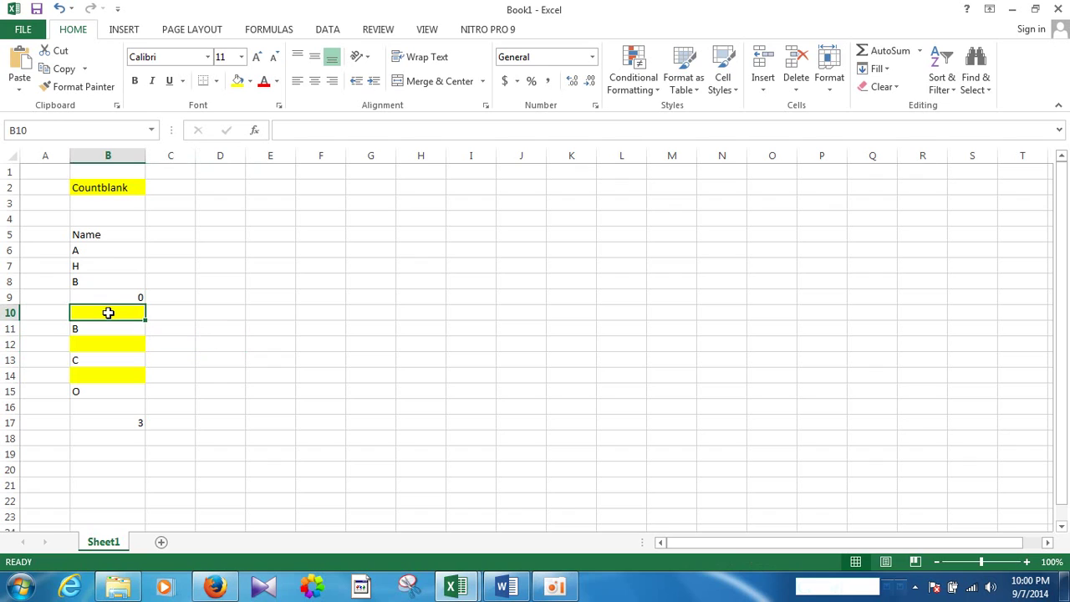
click(118, 344)
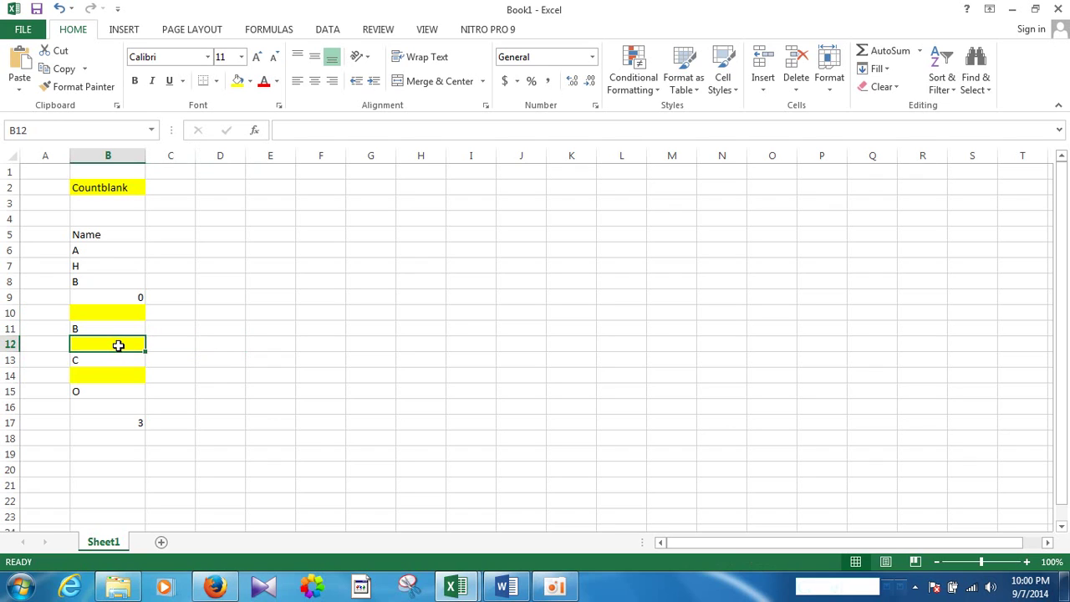
click(118, 379)
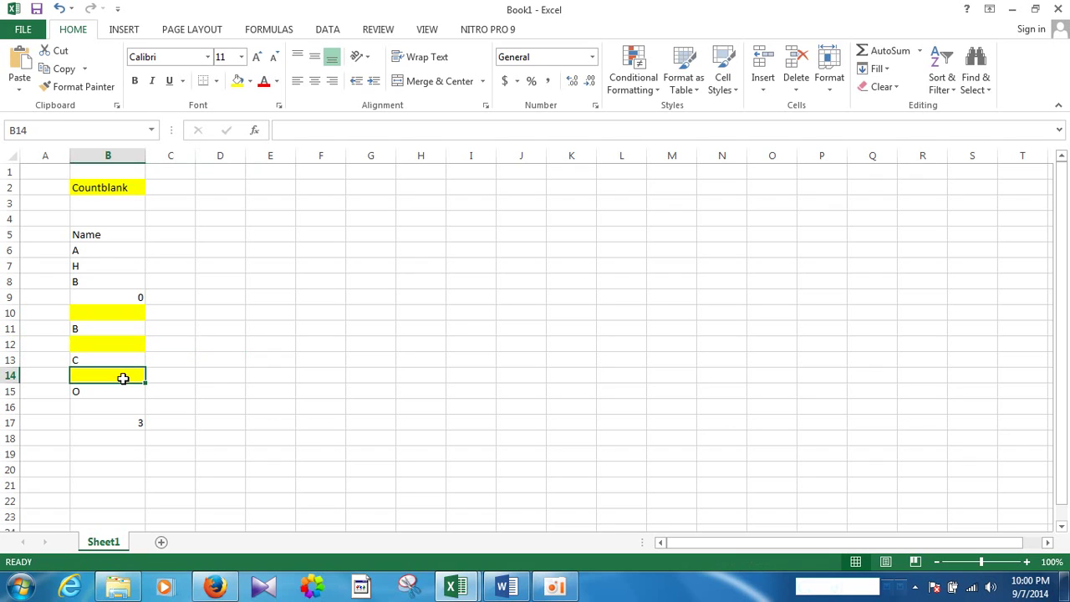
click(128, 422)
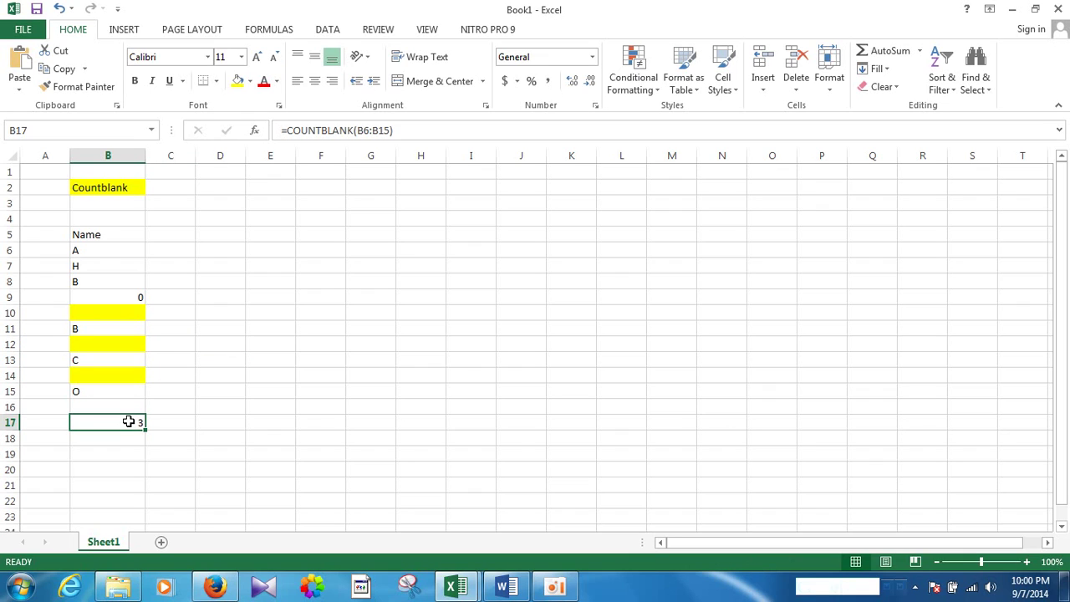
click(135, 316)
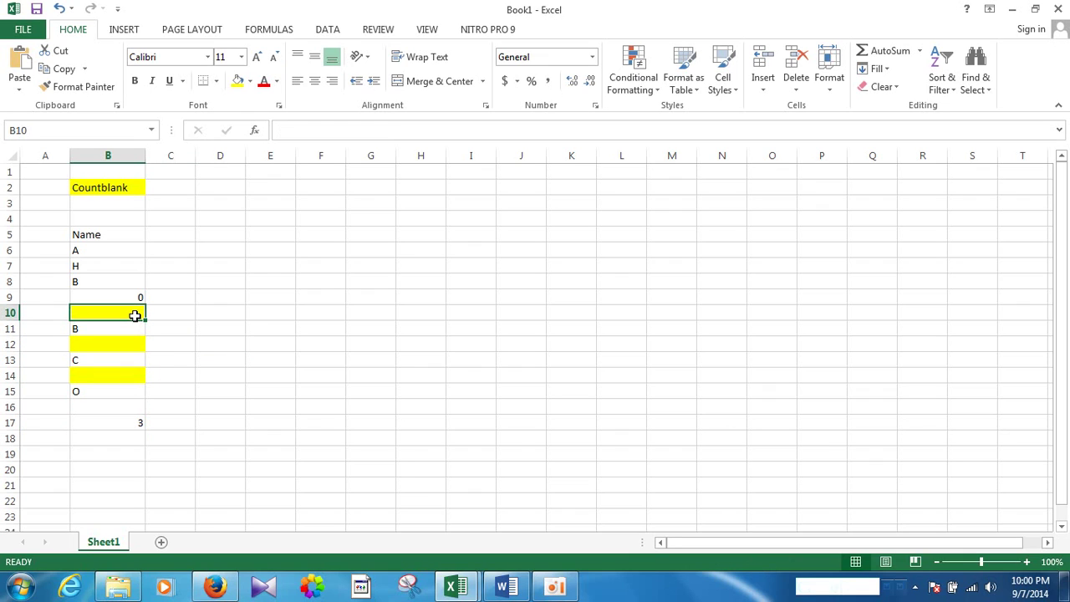
text(t)
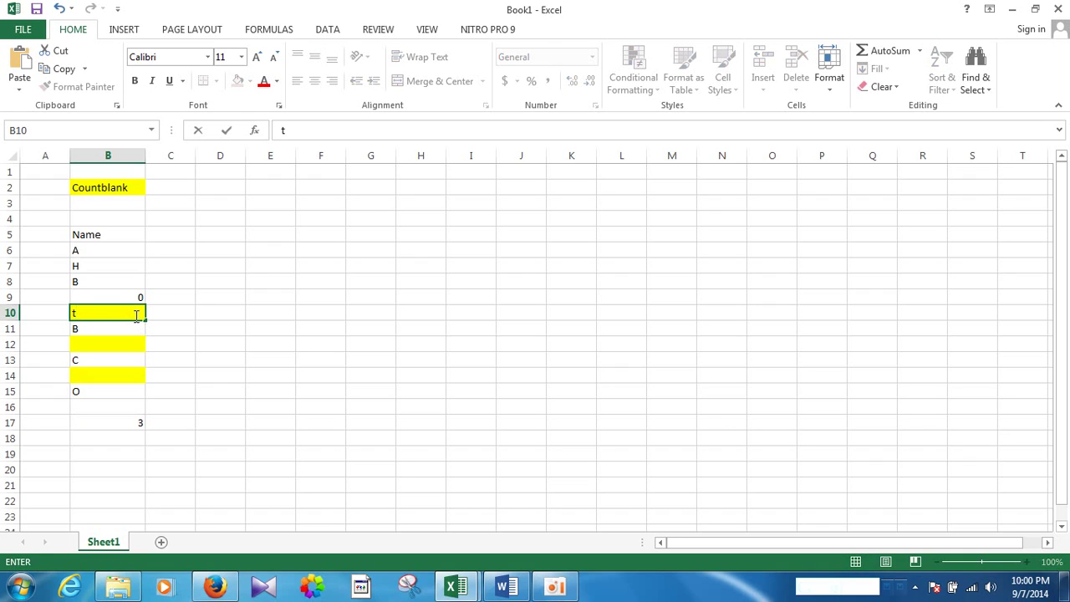
key(Return)
click(101, 343)
click(108, 377)
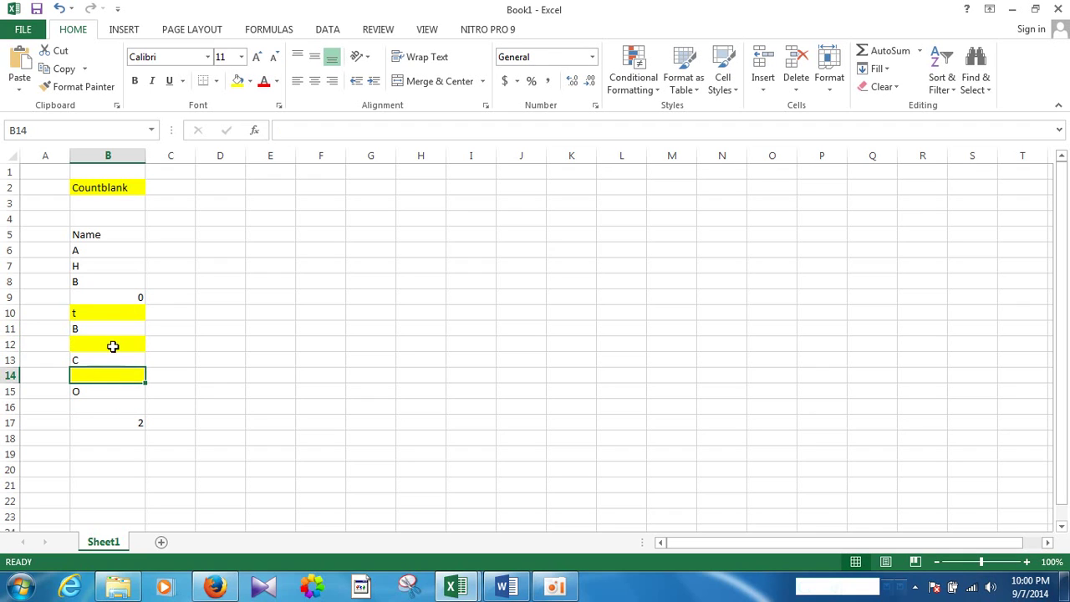
click(112, 342)
click(101, 376)
click(116, 344)
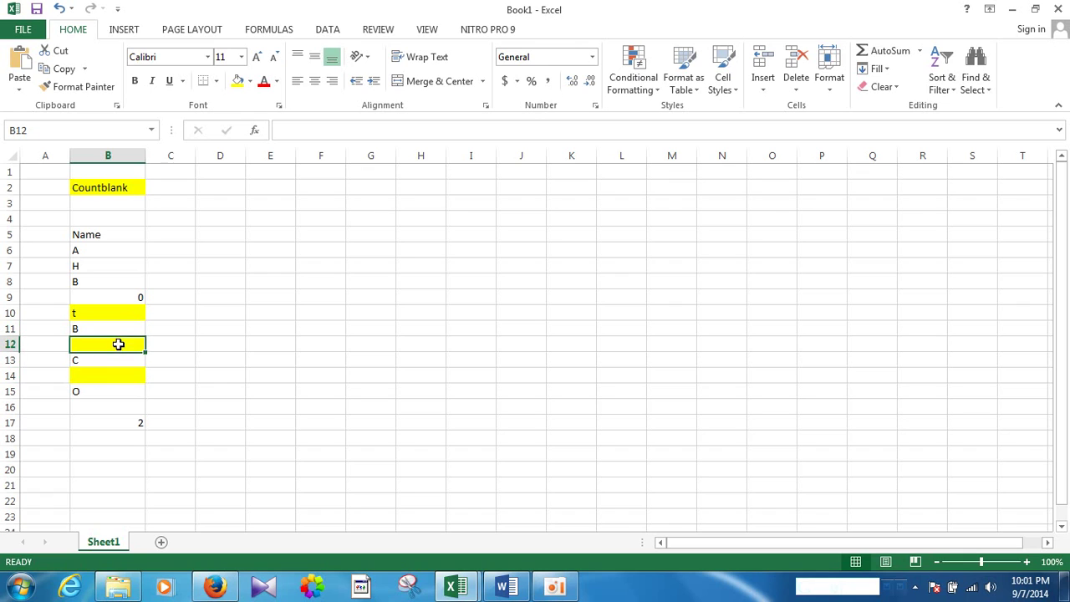
click(103, 374)
click(113, 426)
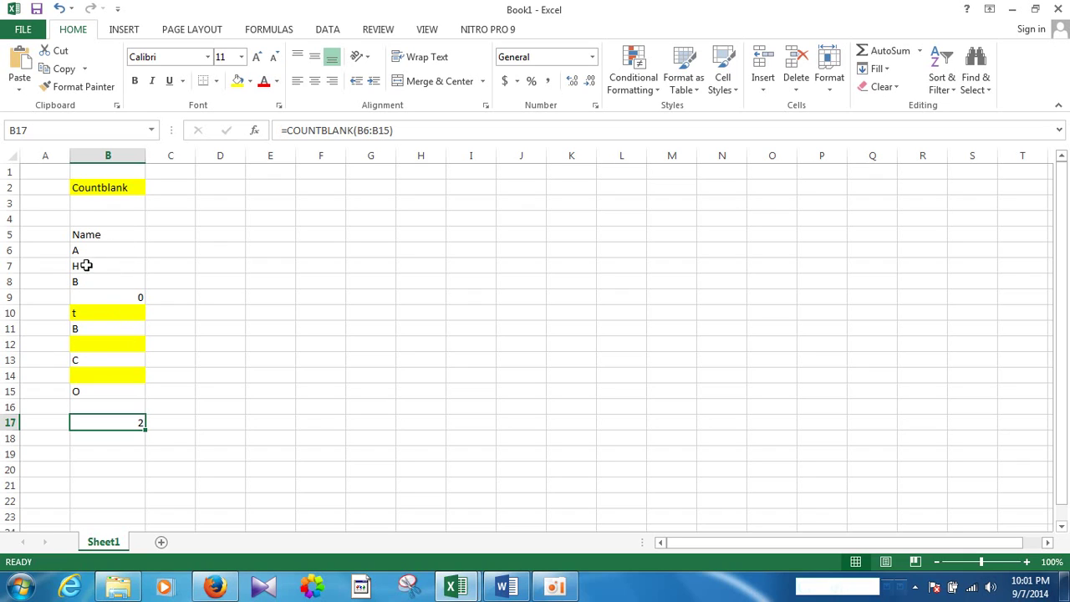
Step: Enter the No header in A5 and the number 1 in A6
click(41, 251)
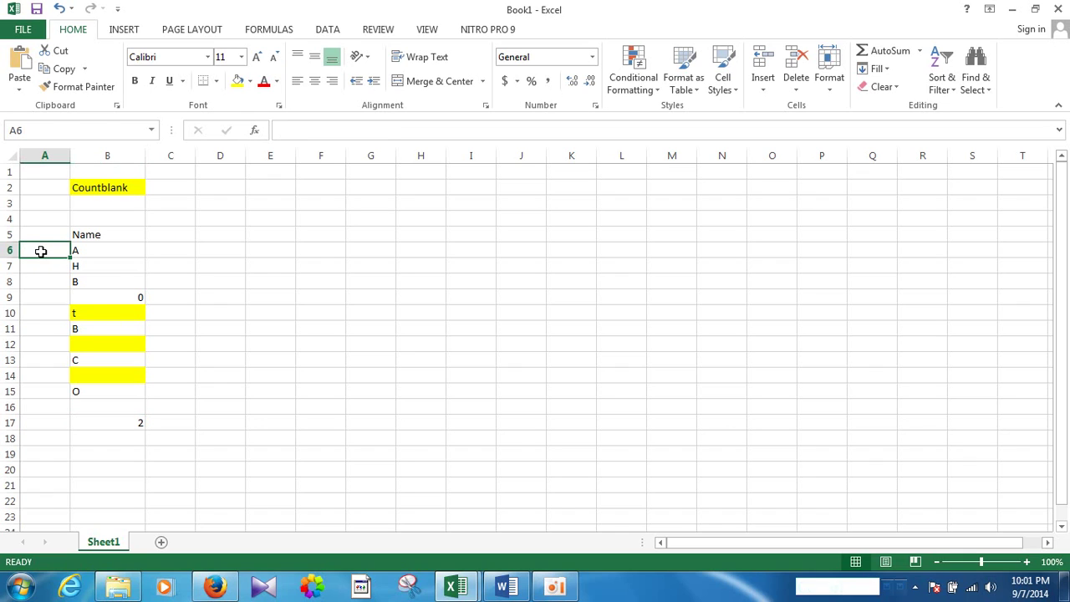
click(42, 233)
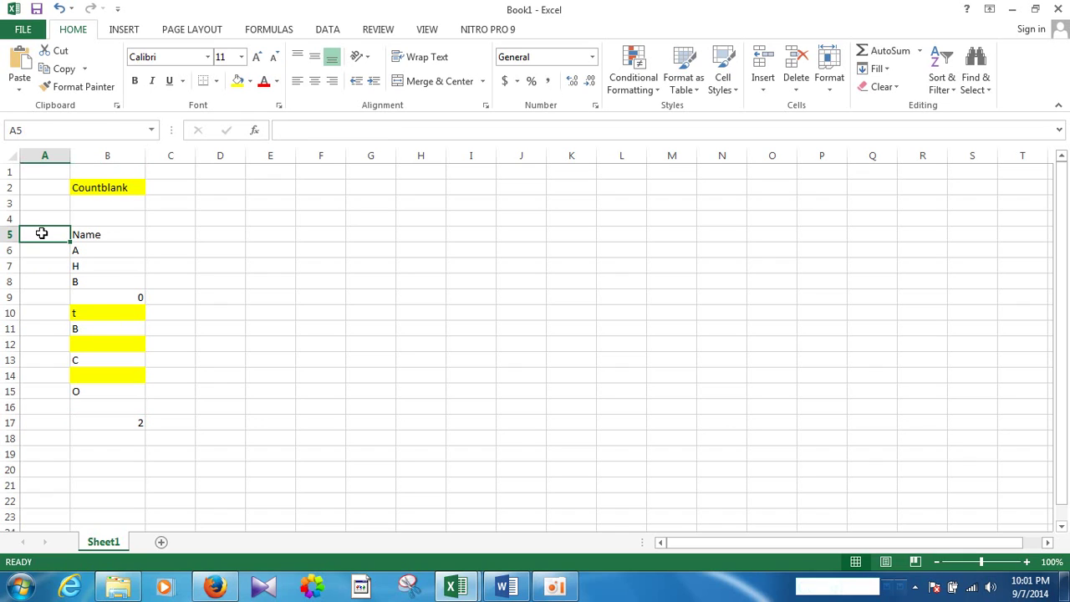
text(No)
key(Return)
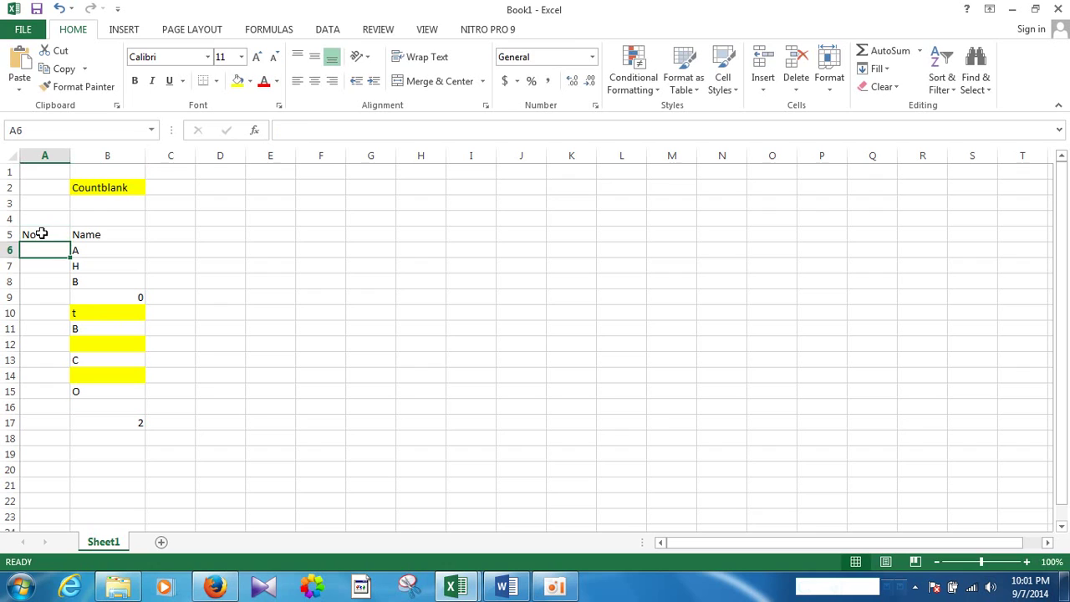
text(1)
key(Return)
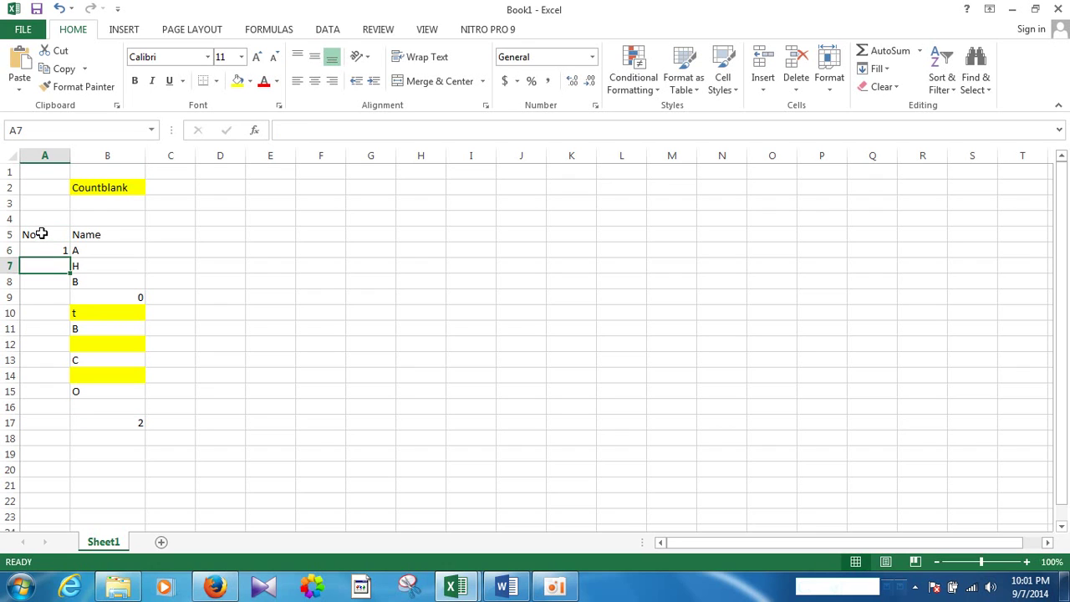
Step: Fill A6:A15 with the series 1 to 10
click(36, 248)
mouse_move(71, 257)
mouse_down()
mouse_move(53, 274)
mouse_move(66, 294)
mouse_up()
click(52, 248)
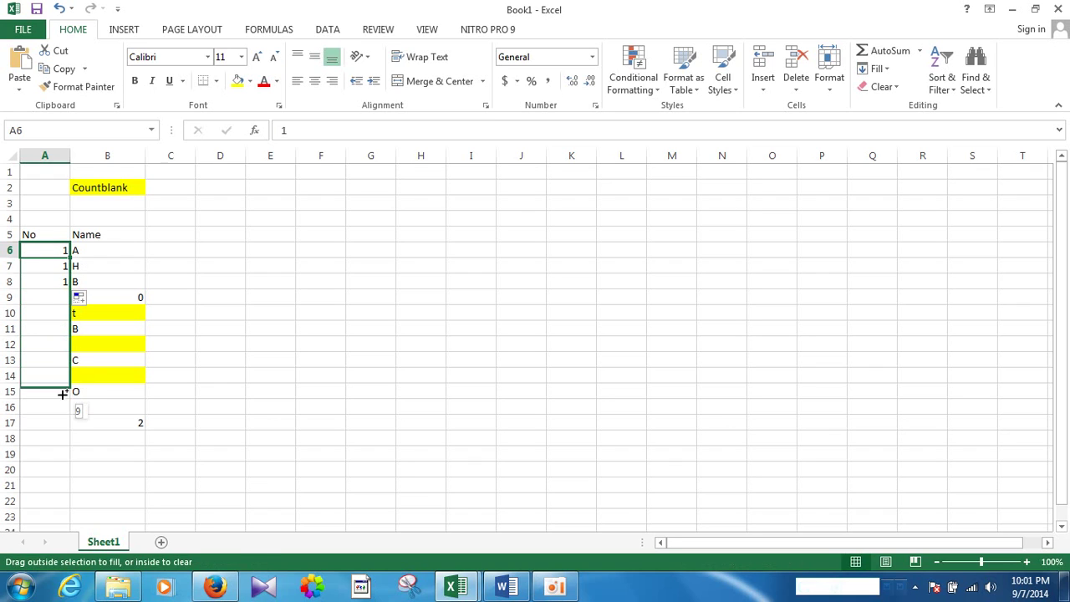
drag(66, 343, 70, 398)
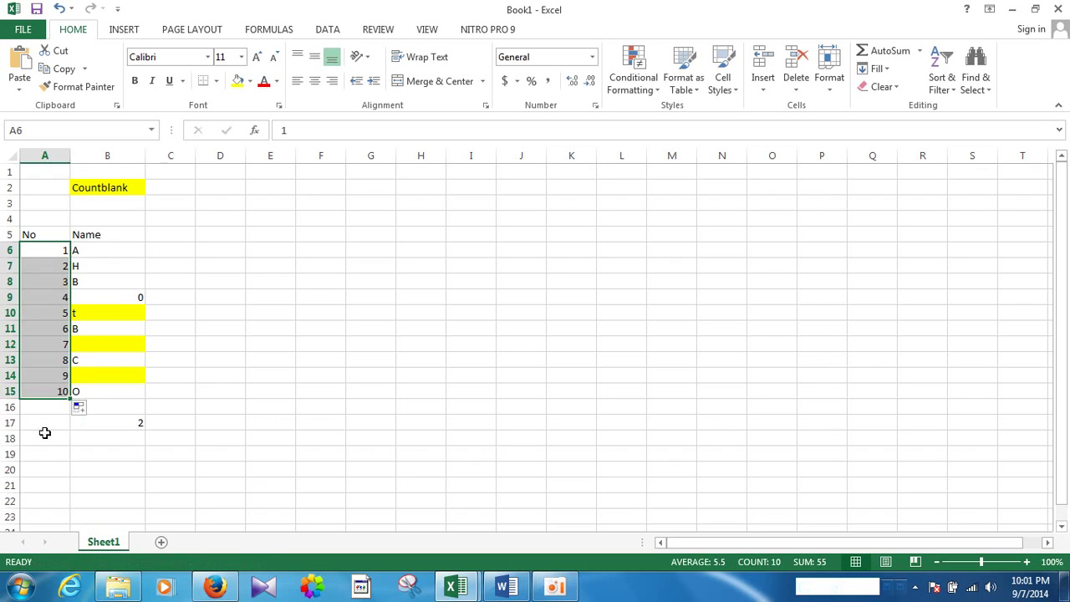
click(45, 426)
Step: Check the numbers 1 to 10 and show the COUNTBLANK formula in B17
click(54, 249)
drag(54, 248, 47, 390)
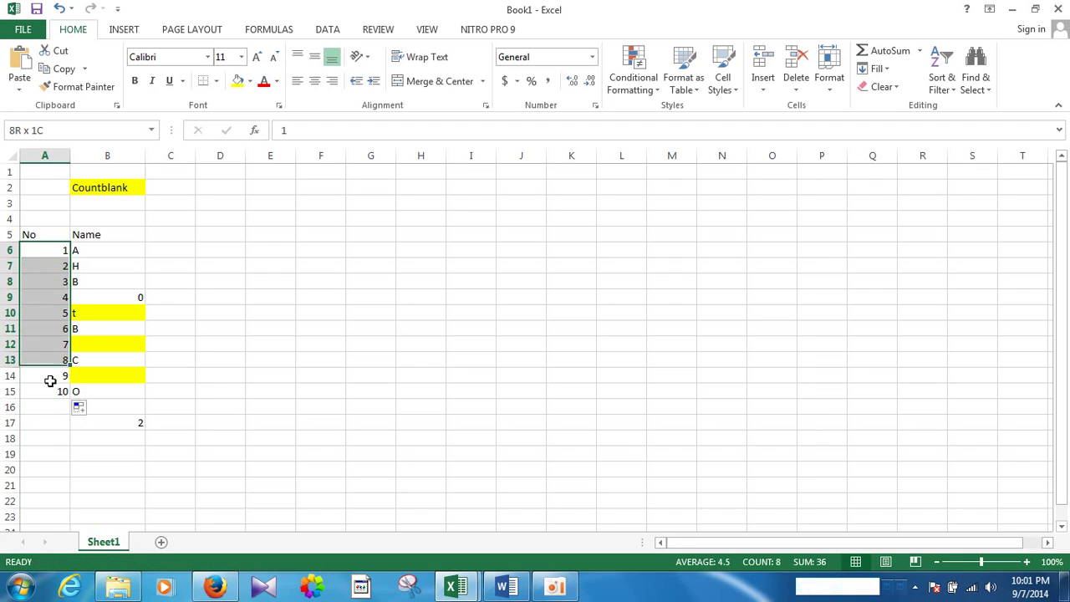
click(216, 380)
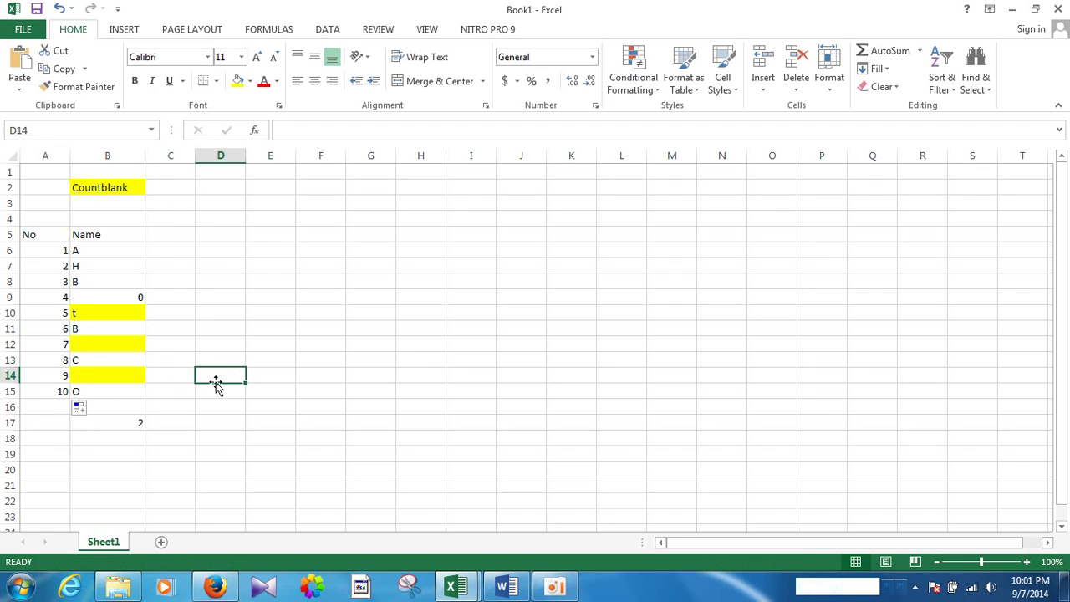
click(108, 422)
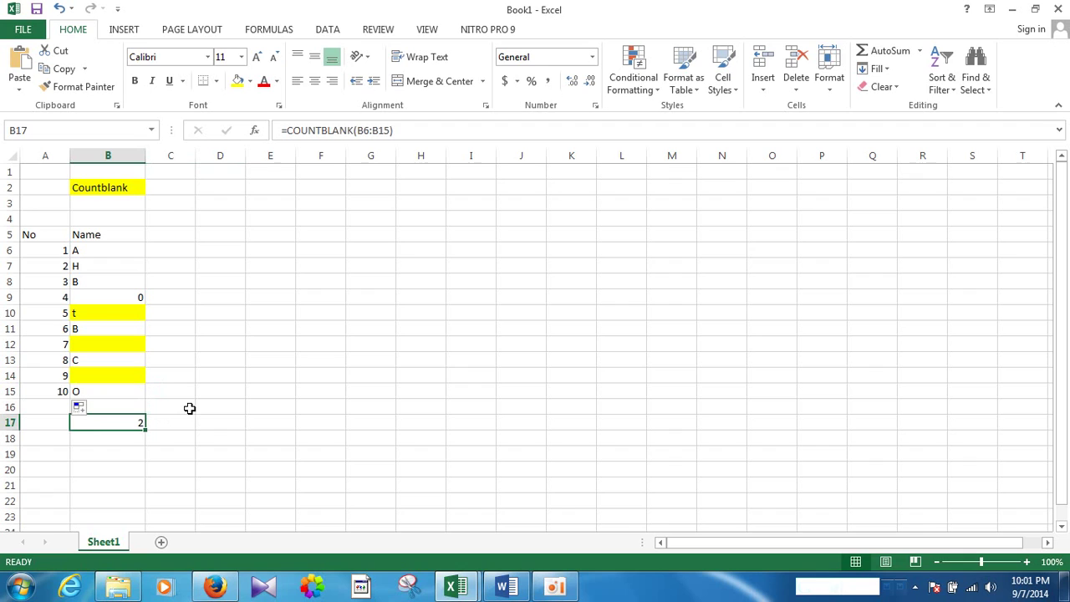
click(104, 252)
click(101, 267)
click(98, 282)
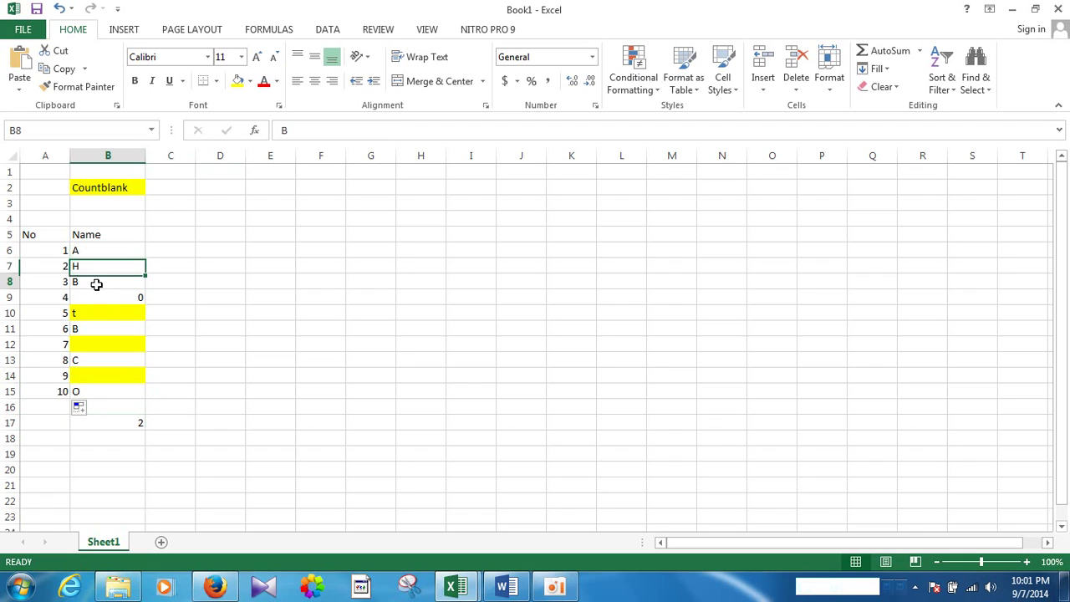
click(92, 315)
click(93, 329)
click(95, 361)
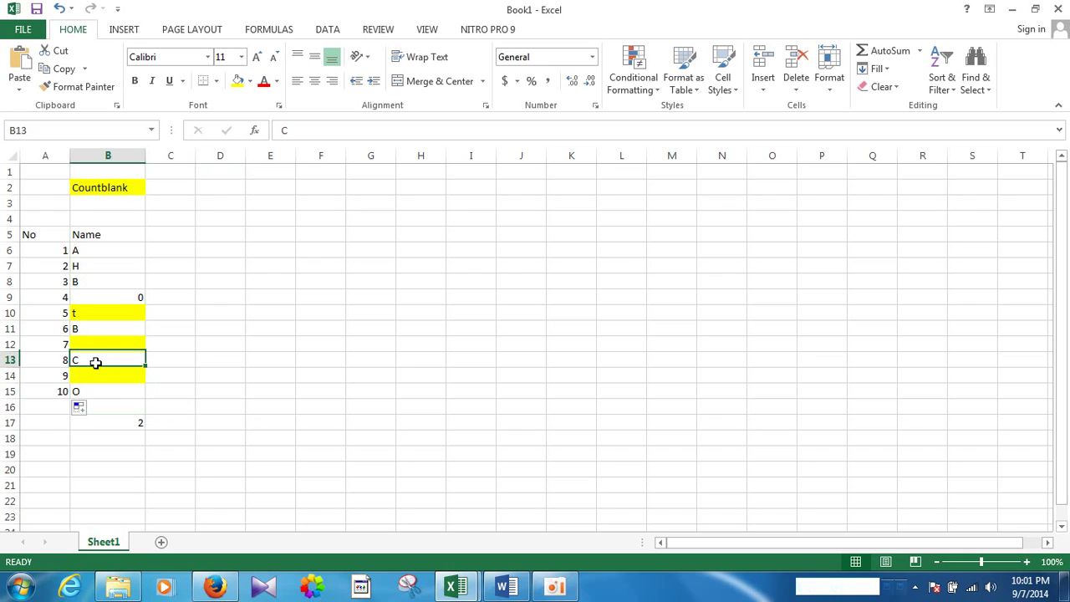
click(93, 392)
click(95, 427)
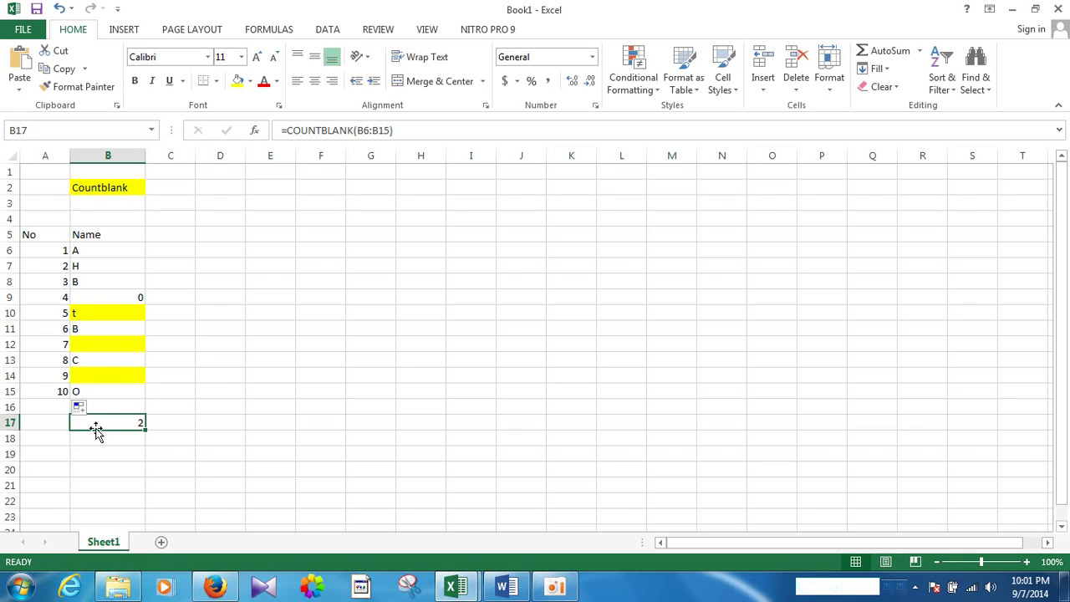
click(93, 251)
click(87, 266)
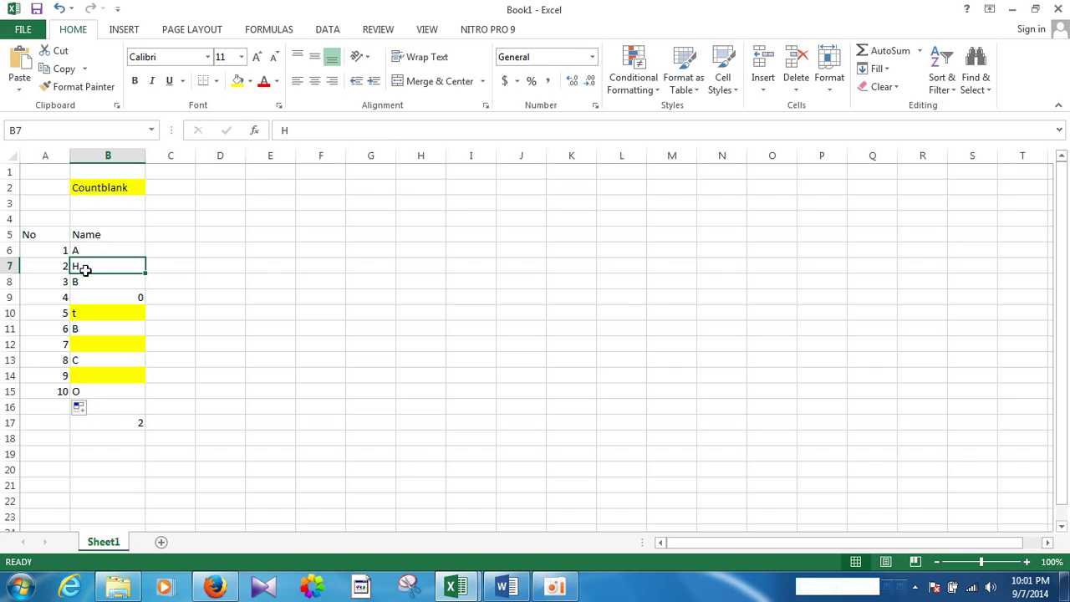
click(58, 393)
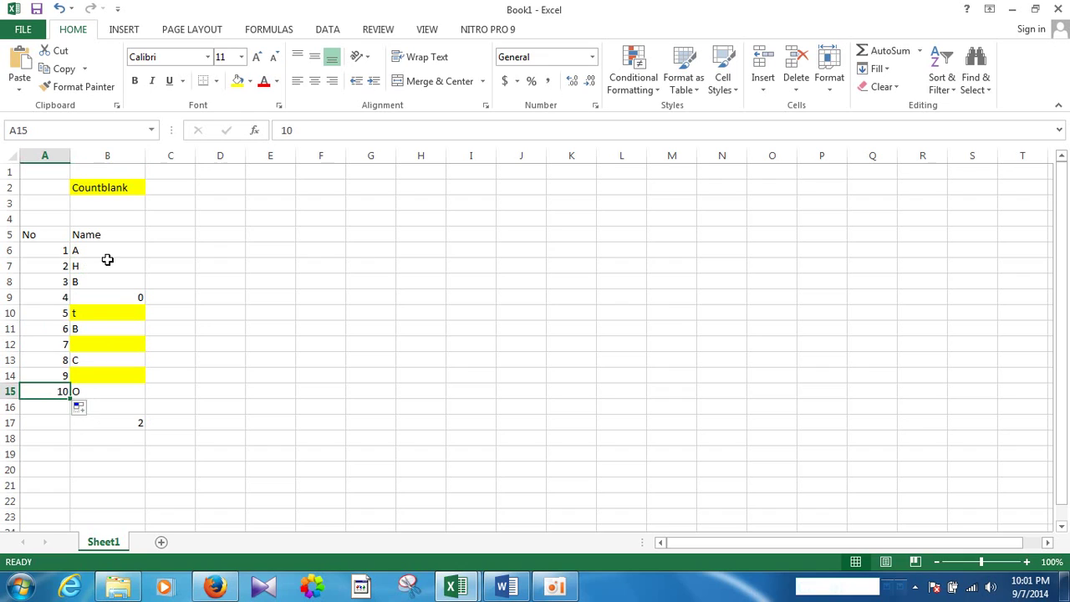
click(121, 422)
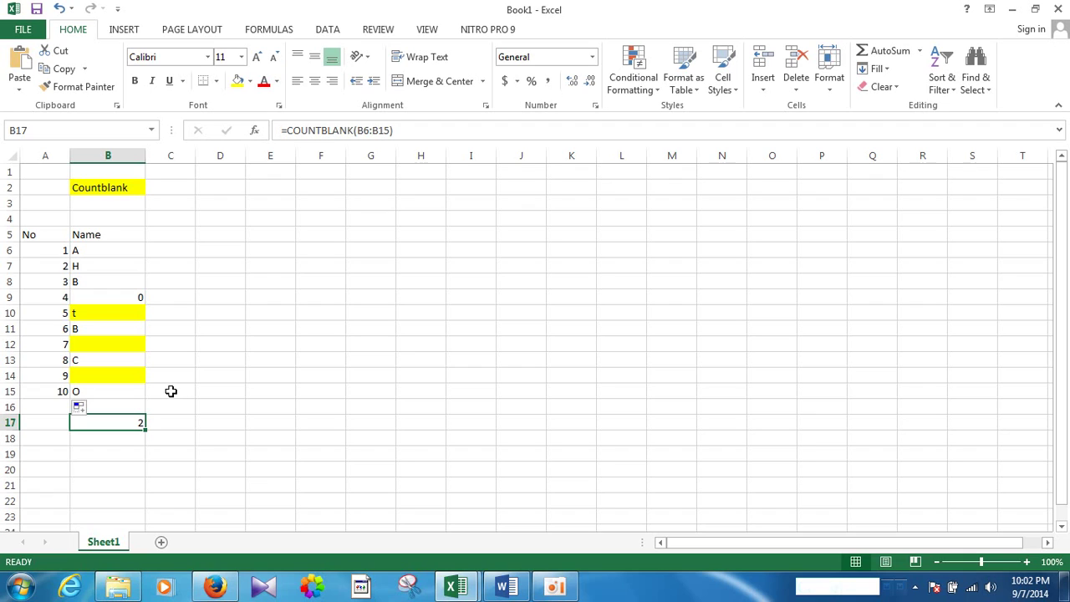
click(118, 376)
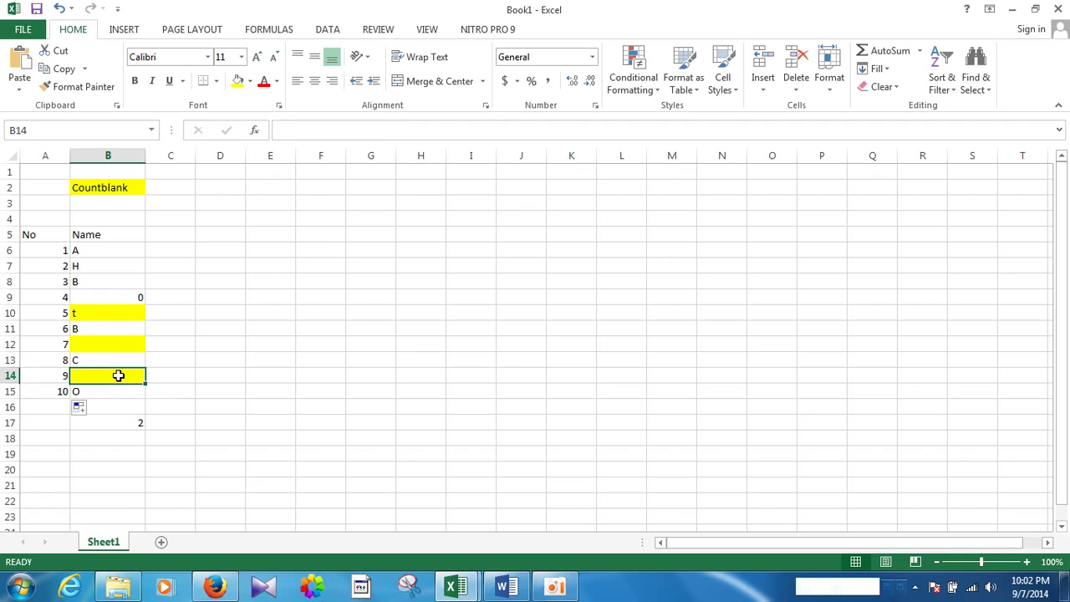
click(118, 342)
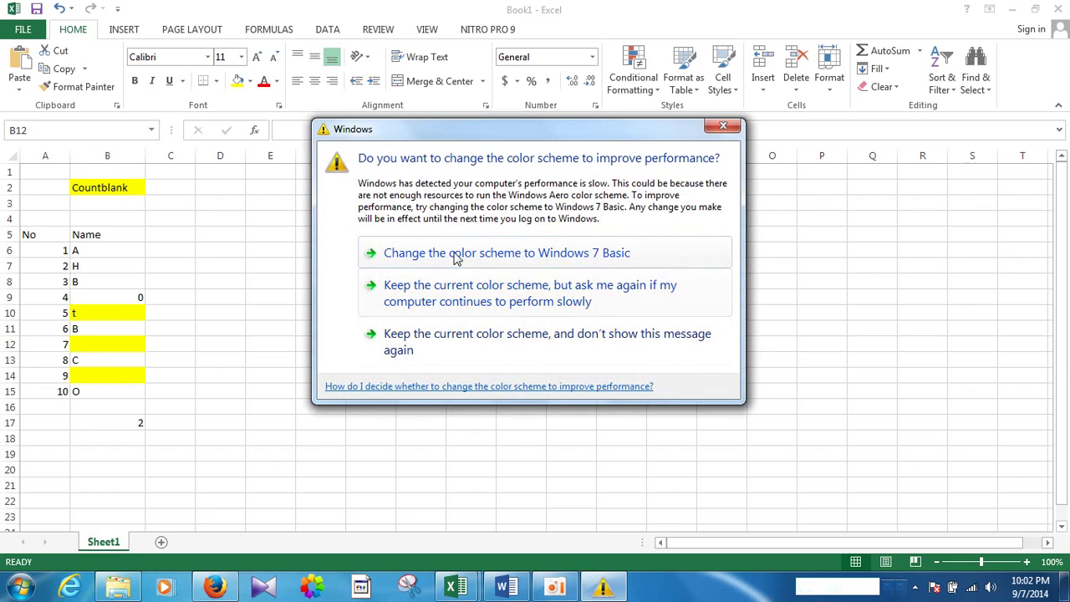
Step: Dismiss the colour-scheme warning and check the names from O in B15 up to A in B6
click(724, 127)
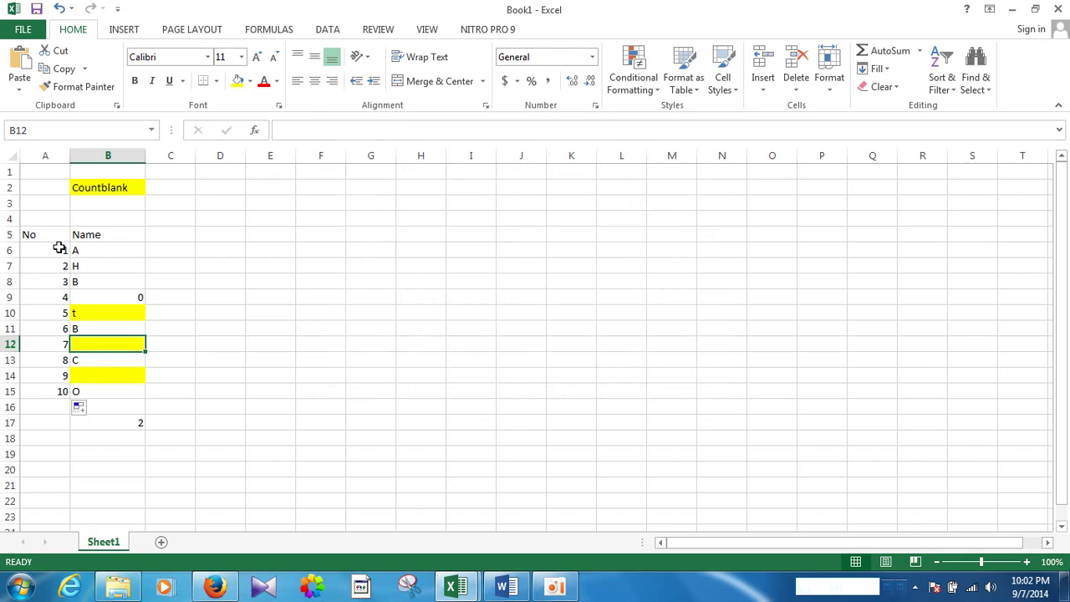
click(86, 391)
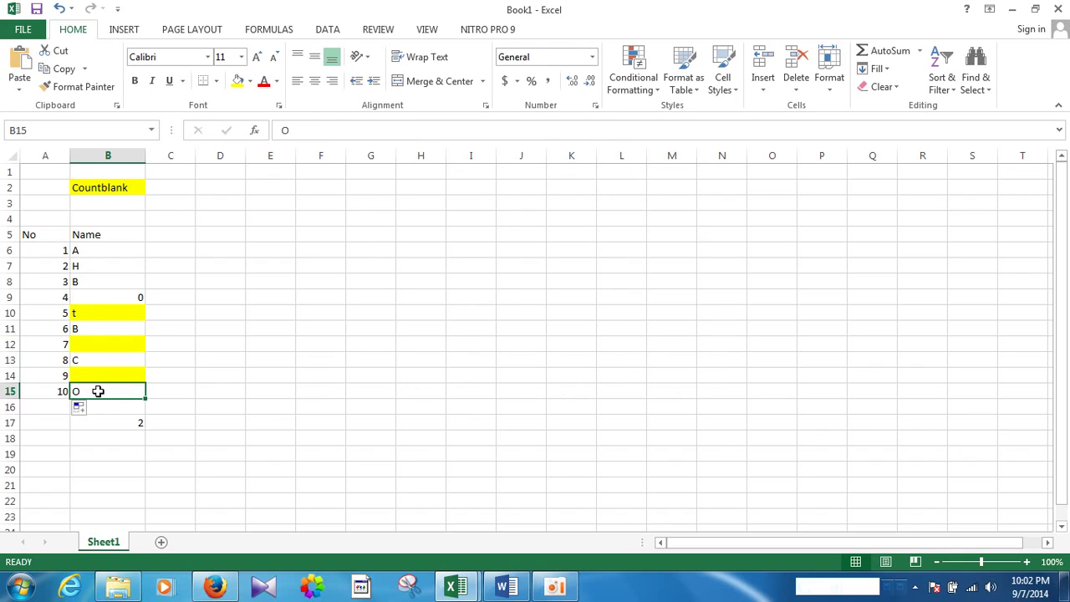
click(105, 375)
click(110, 359)
click(112, 343)
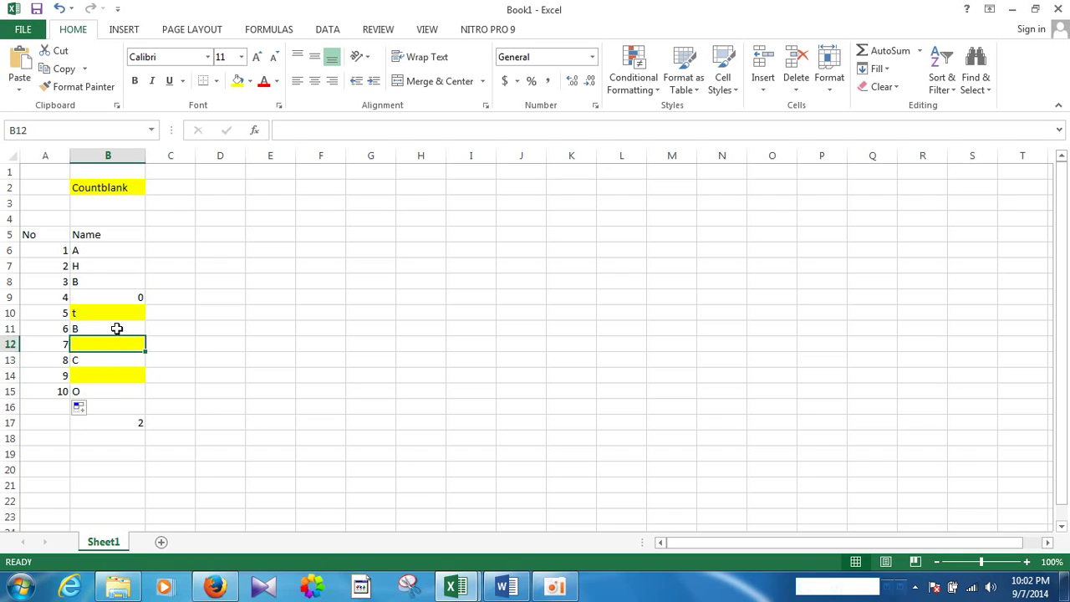
click(114, 328)
click(117, 313)
click(122, 297)
click(123, 281)
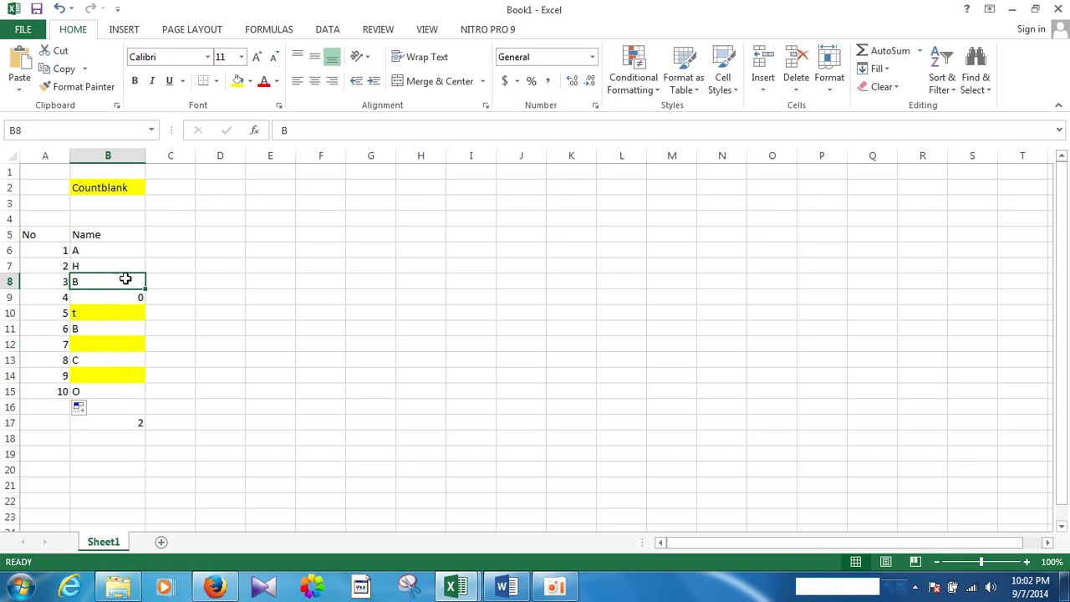
click(126, 267)
click(114, 250)
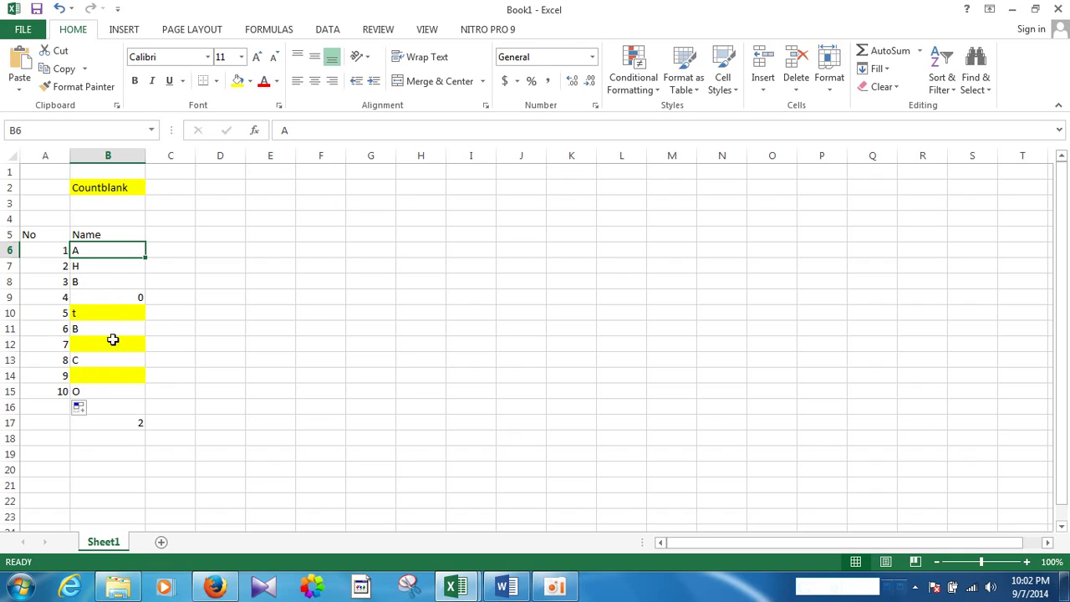
Step: Point out blank cells B12 and B14 and show B17's COUNTBLANK result of 2
click(110, 344)
click(114, 375)
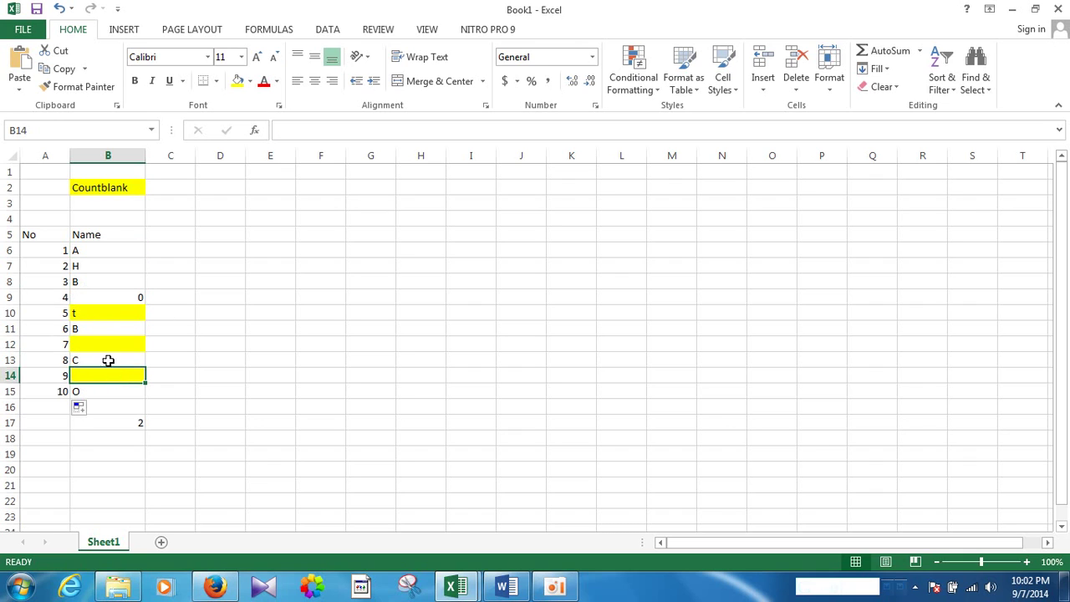
click(100, 340)
click(107, 377)
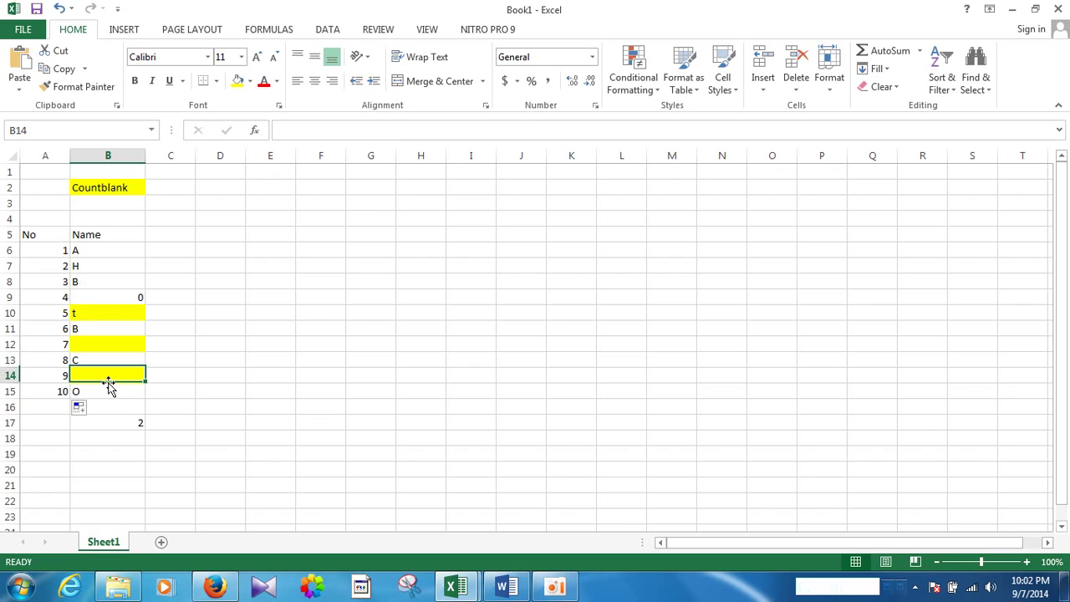
click(118, 425)
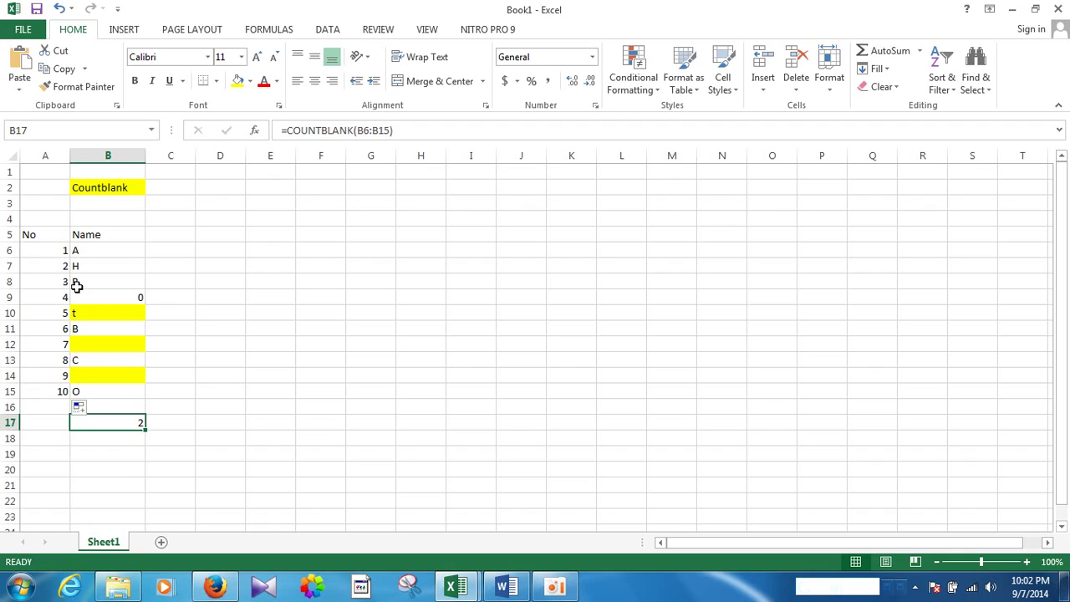
drag(47, 249, 55, 390)
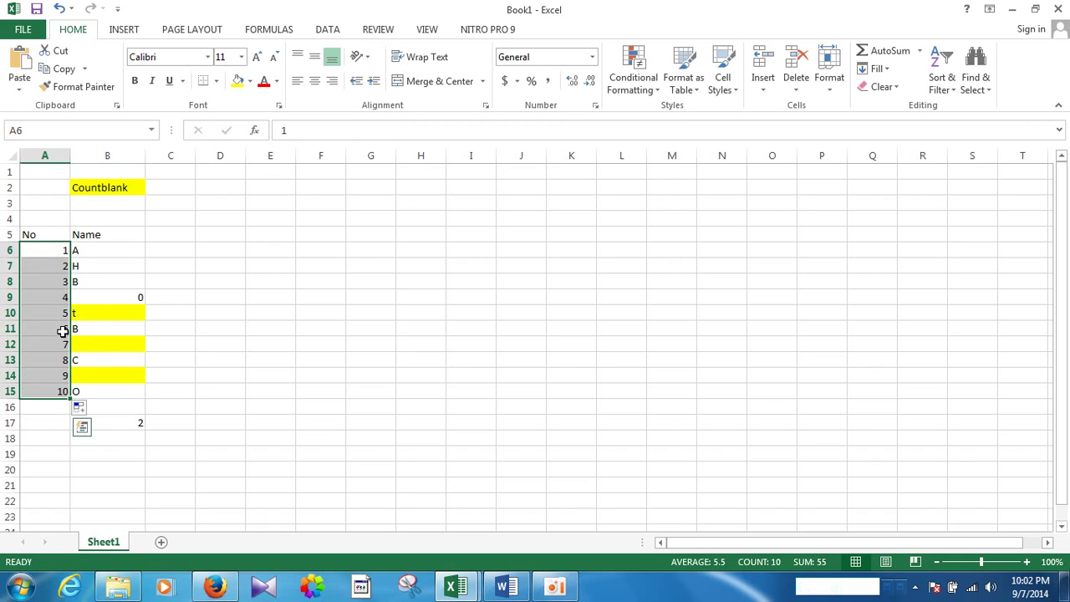
click(41, 251)
click(47, 393)
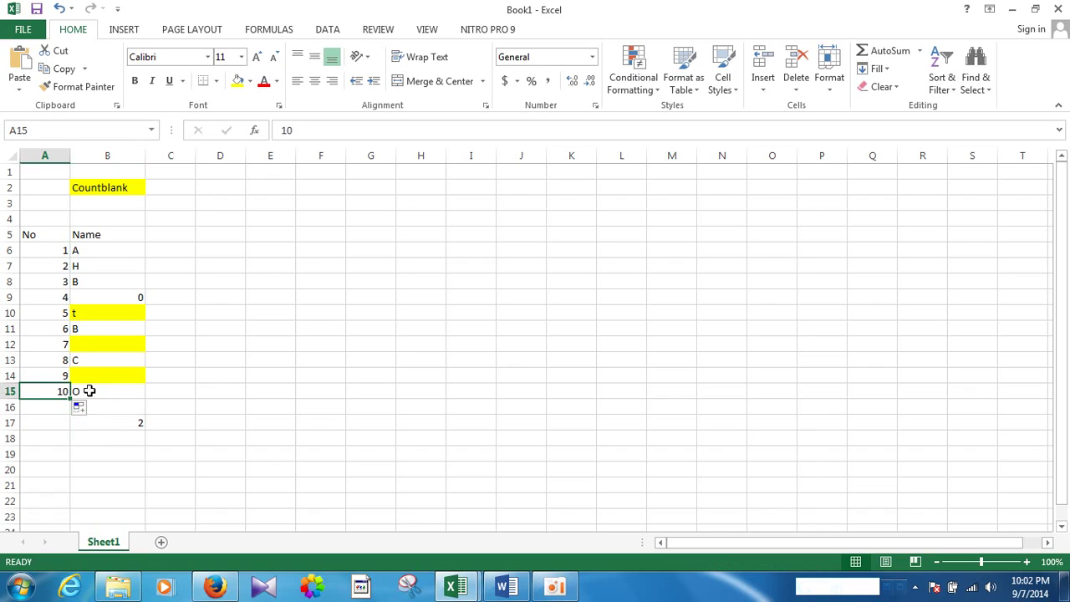
click(116, 315)
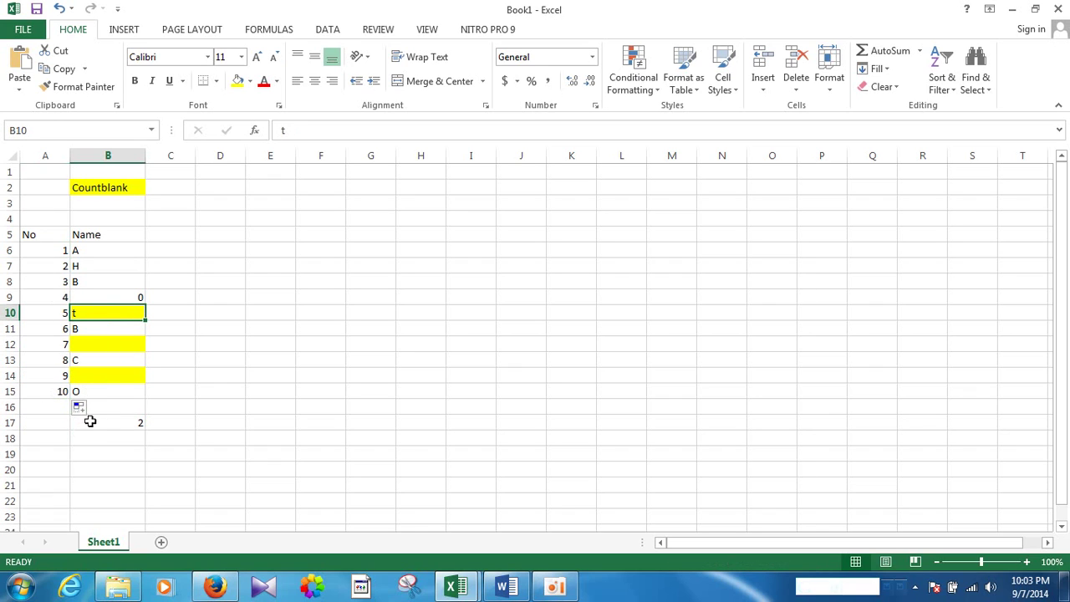
click(55, 422)
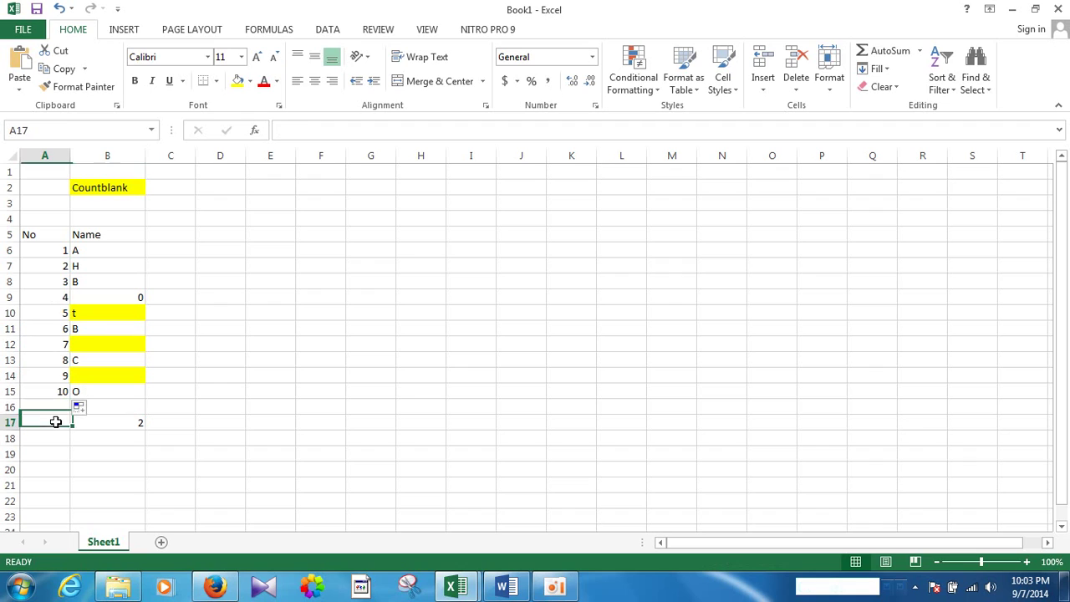
click(55, 391)
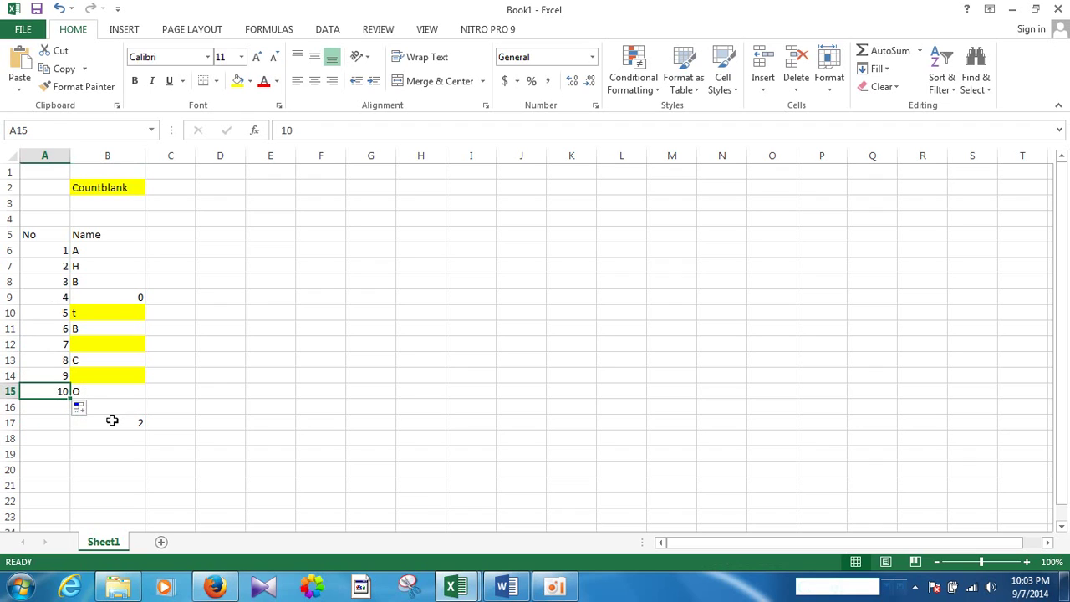
click(112, 421)
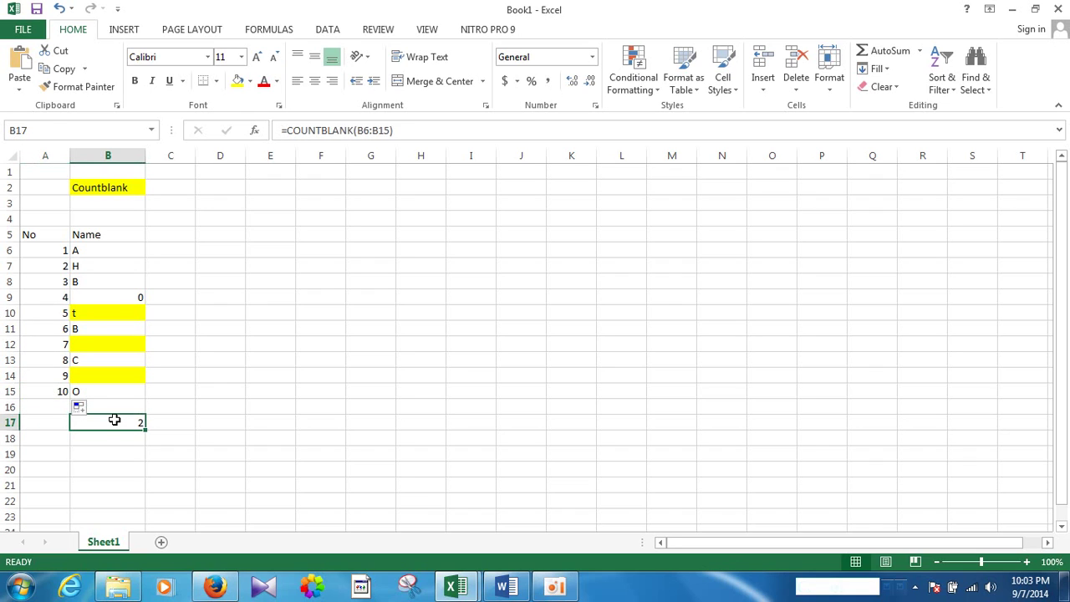
click(41, 391)
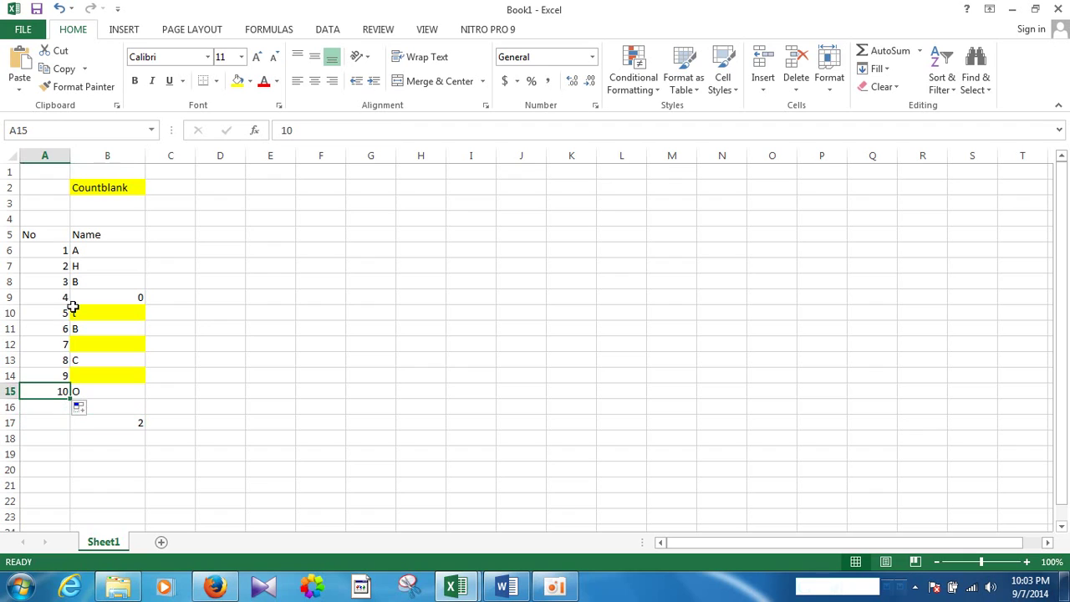
click(106, 253)
click(105, 268)
click(104, 281)
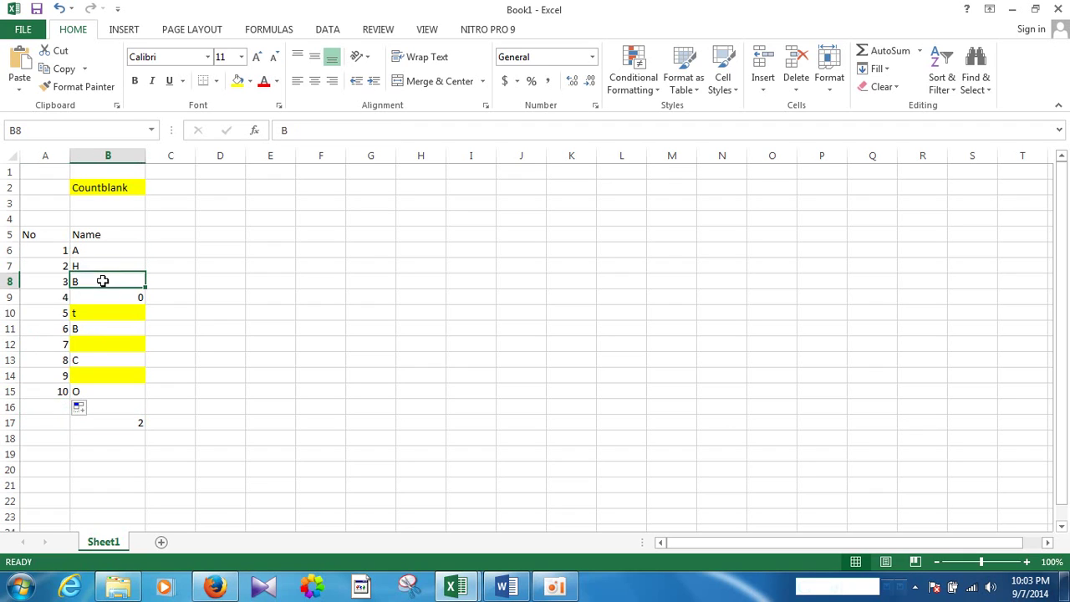
click(111, 298)
click(99, 321)
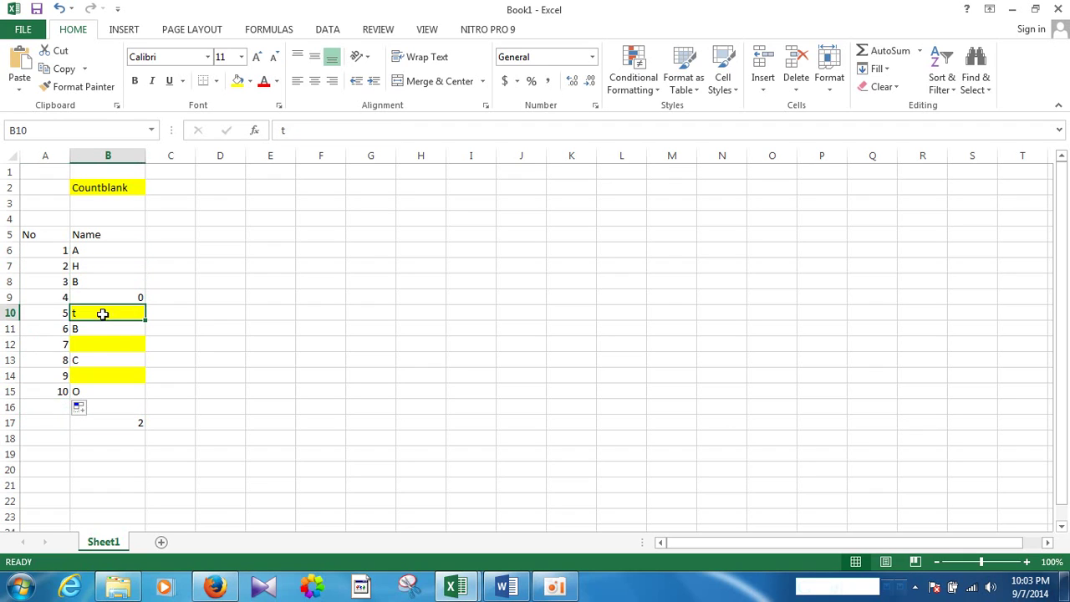
click(97, 331)
click(91, 360)
click(92, 392)
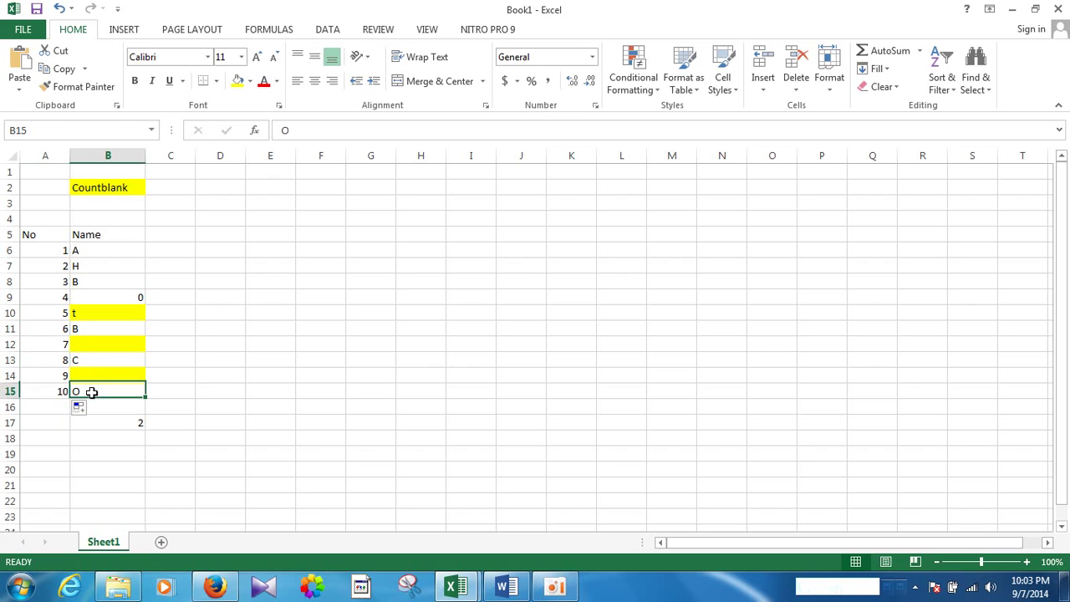
click(115, 426)
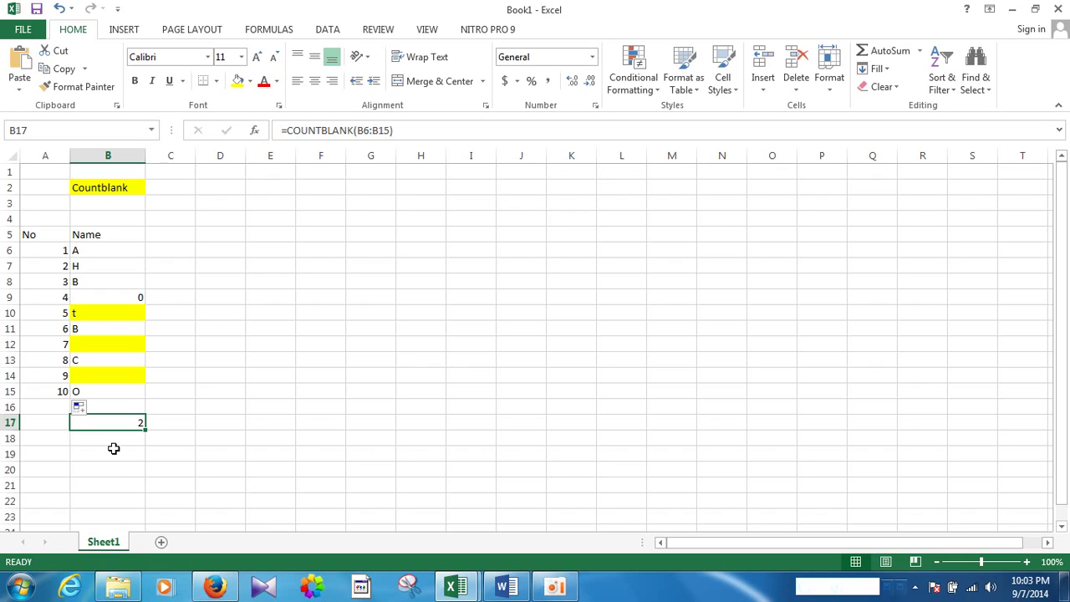
click(48, 387)
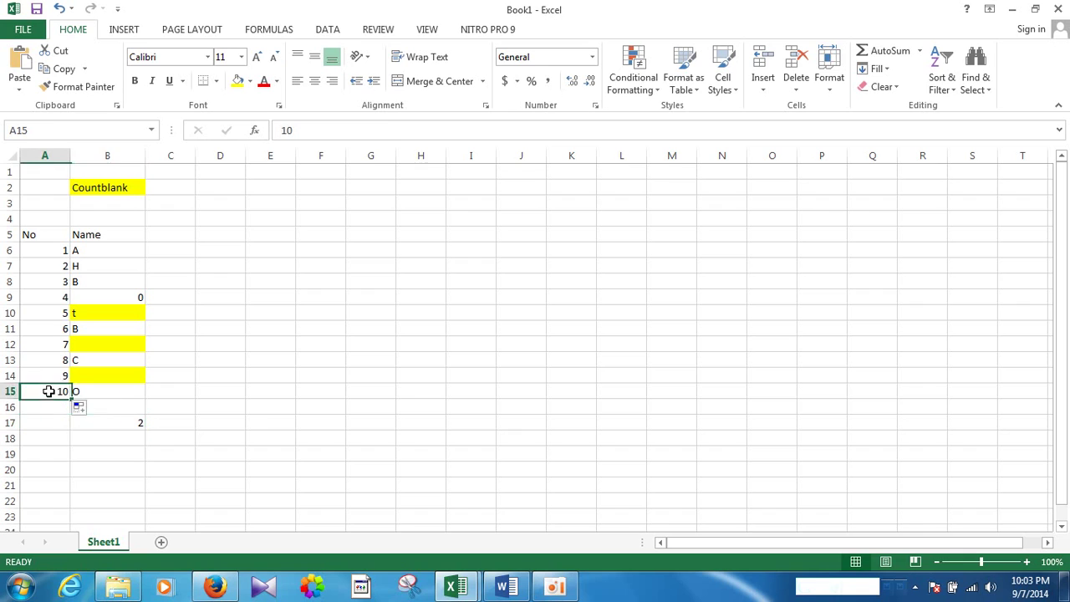
click(118, 422)
click(50, 390)
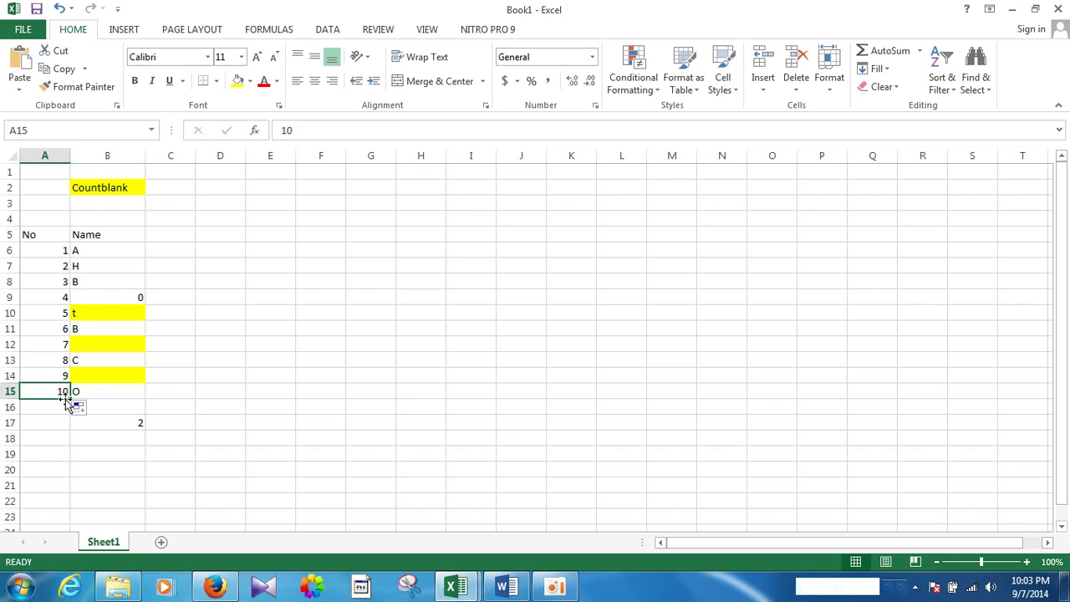
click(121, 420)
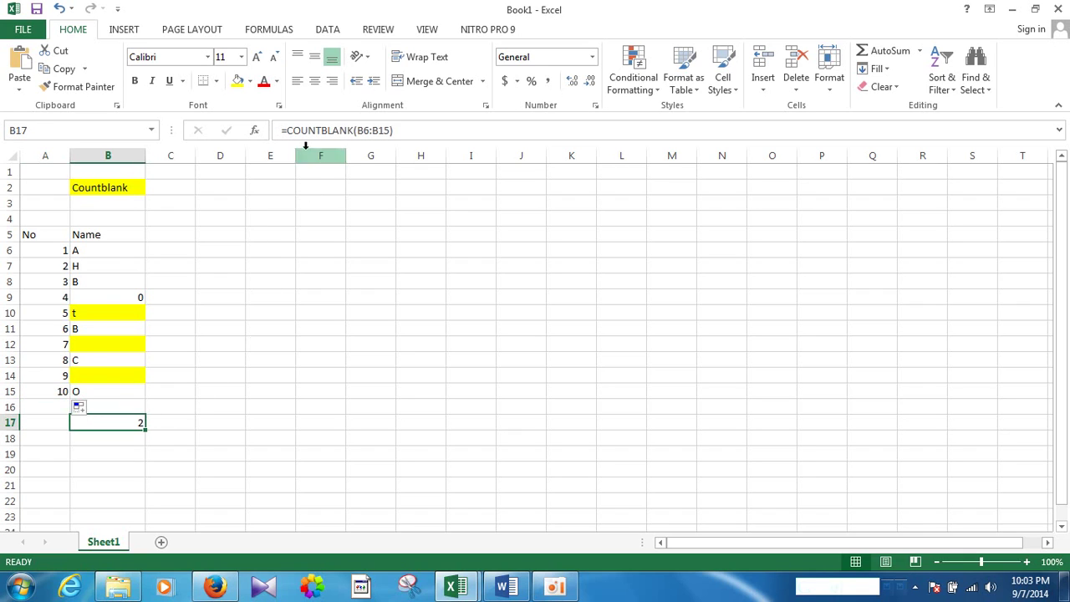
drag(409, 132, 281, 131)
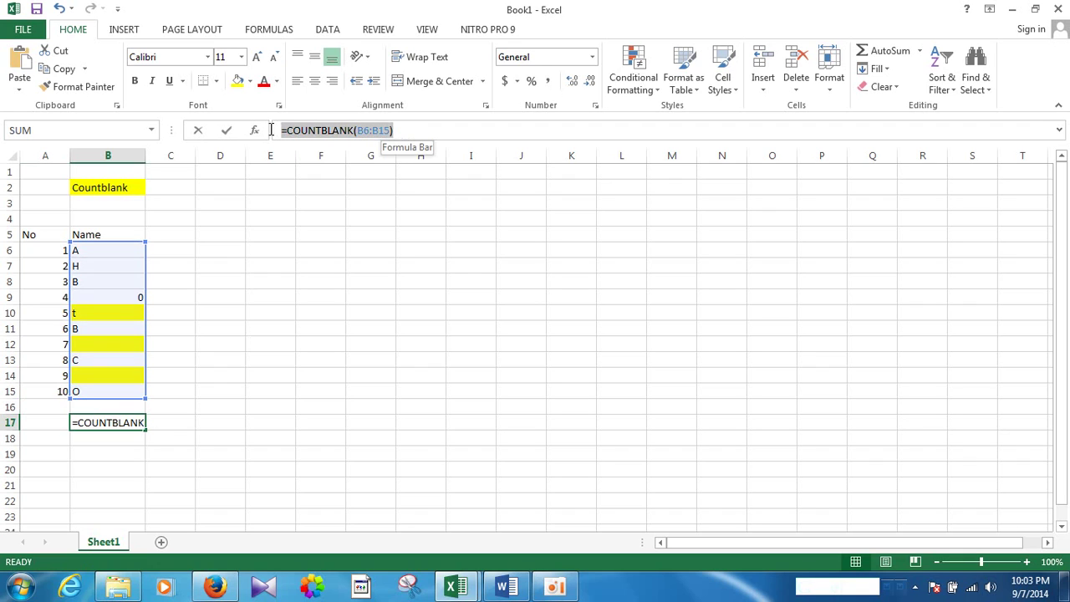
click(119, 443)
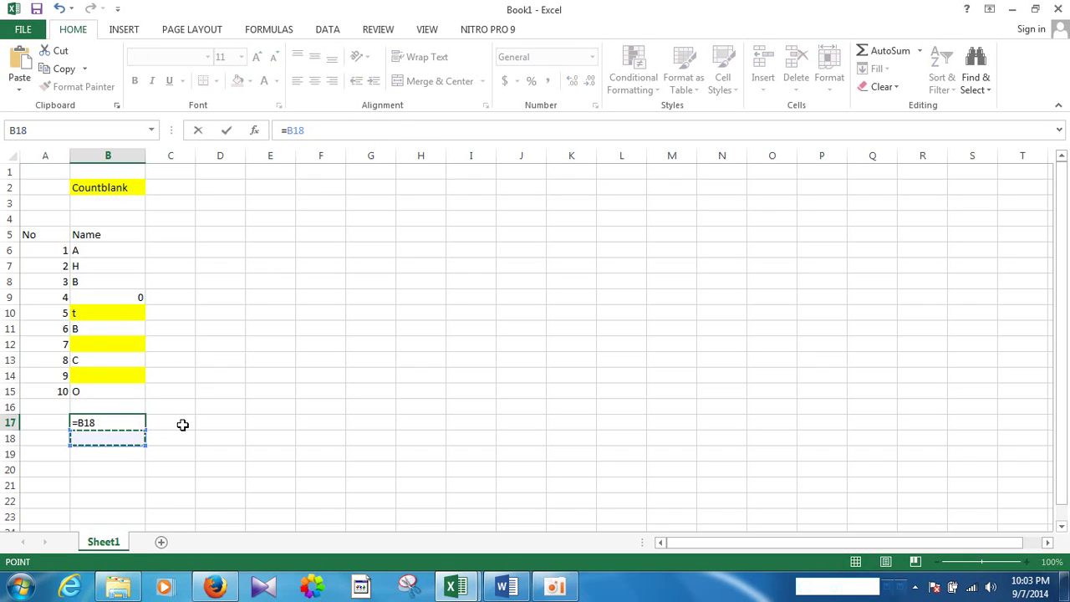
key(Return)
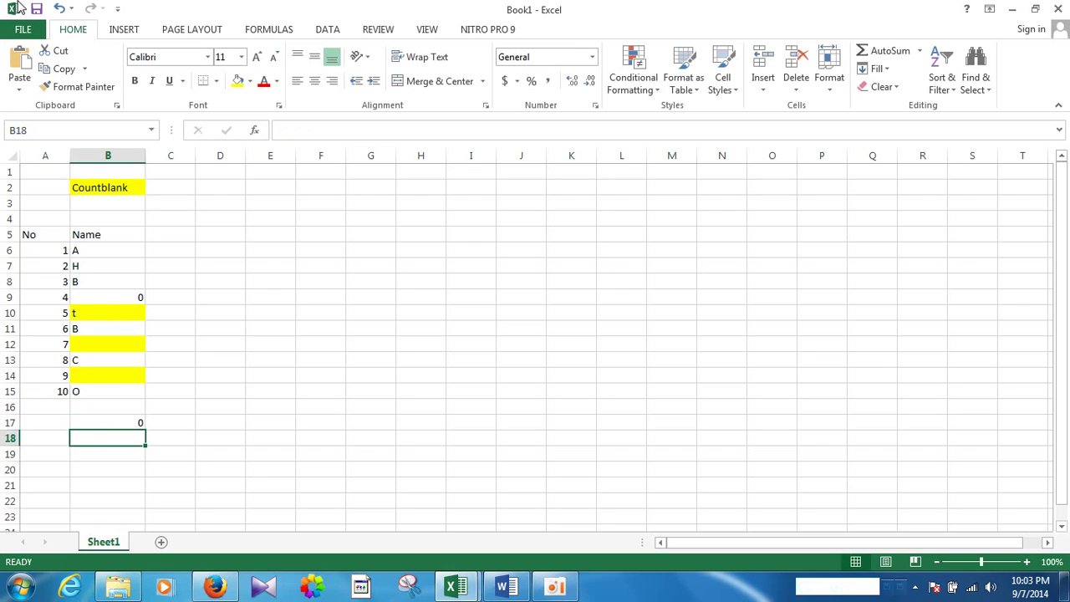
click(59, 7)
click(134, 454)
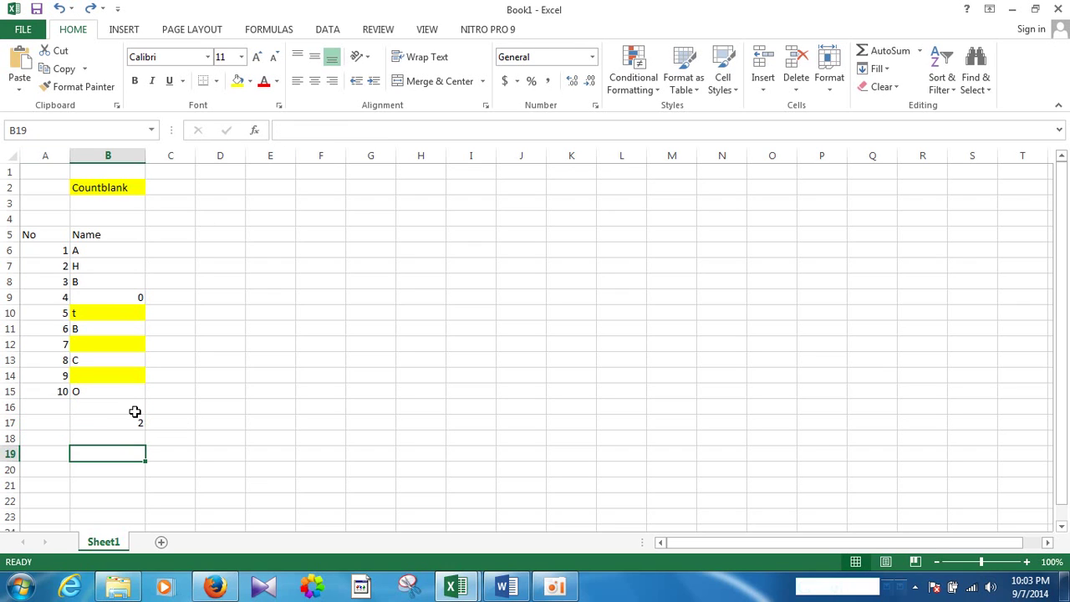
click(132, 422)
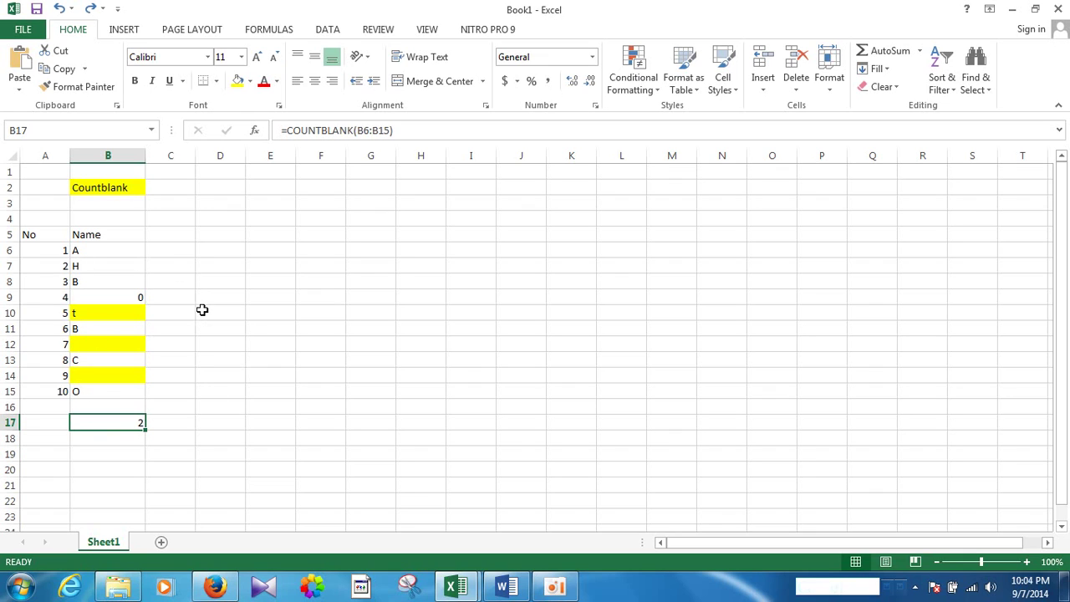
click(56, 250)
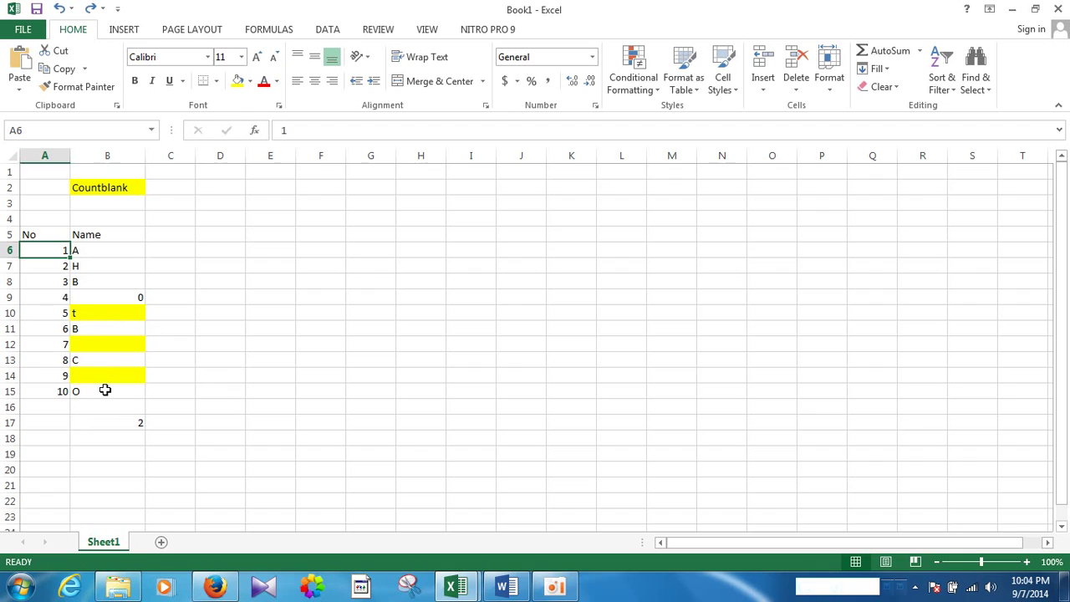
click(105, 391)
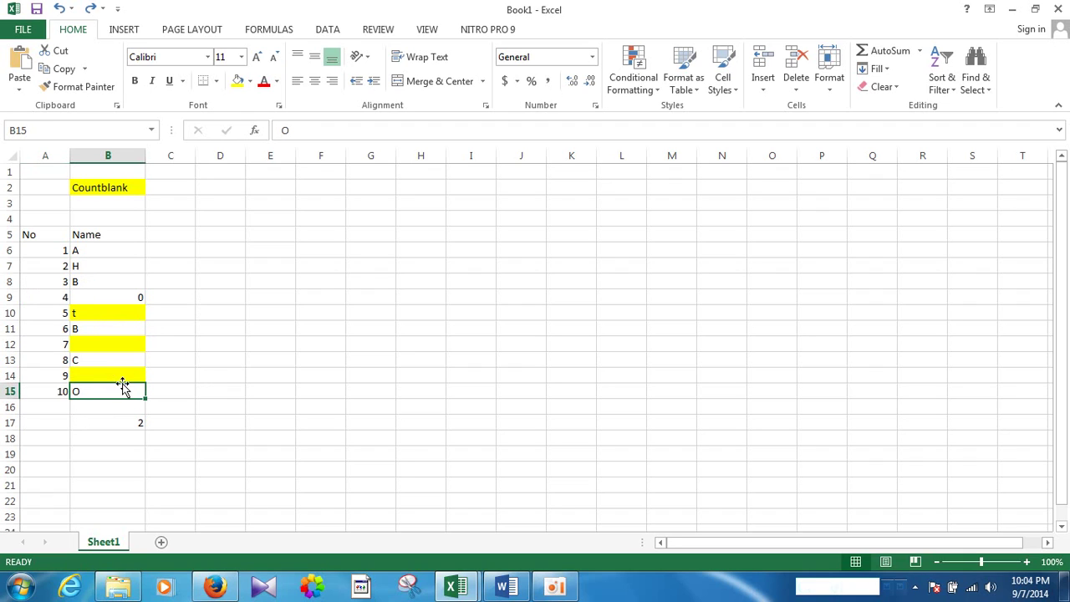
click(183, 376)
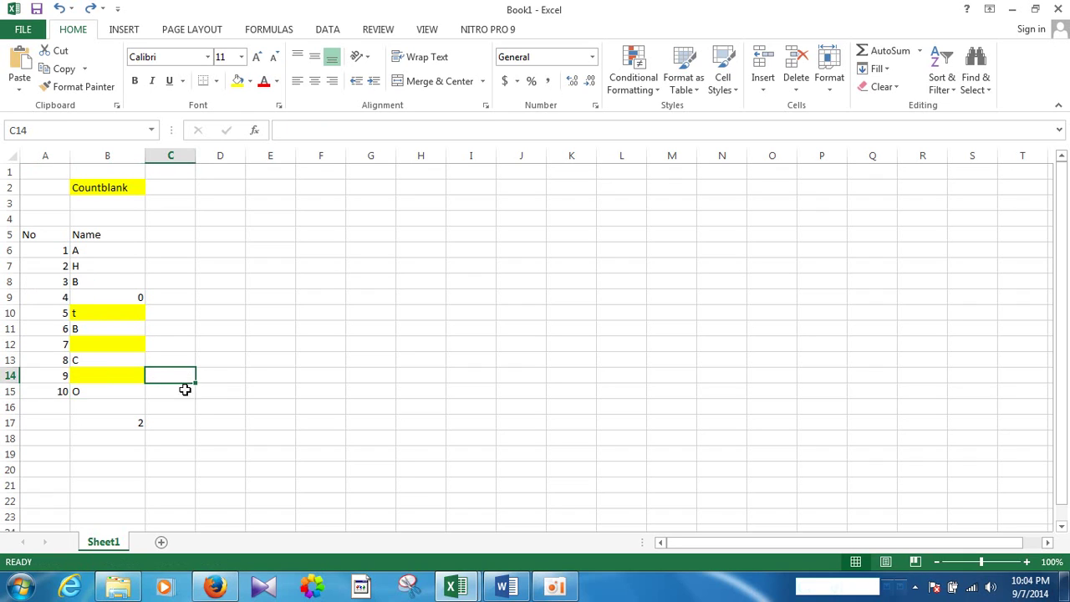
click(157, 407)
click(107, 405)
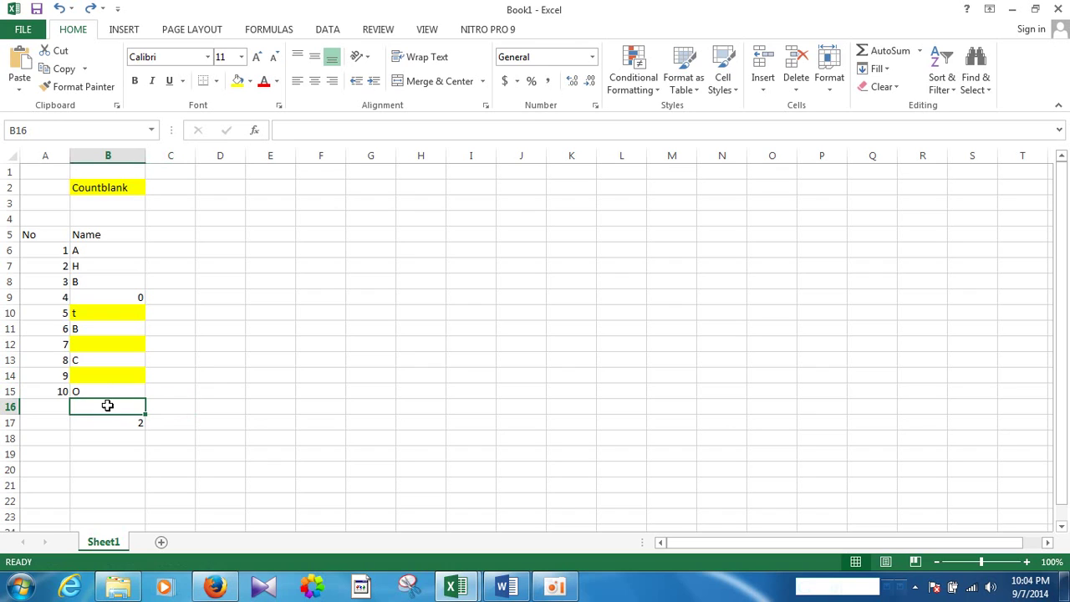
click(198, 363)
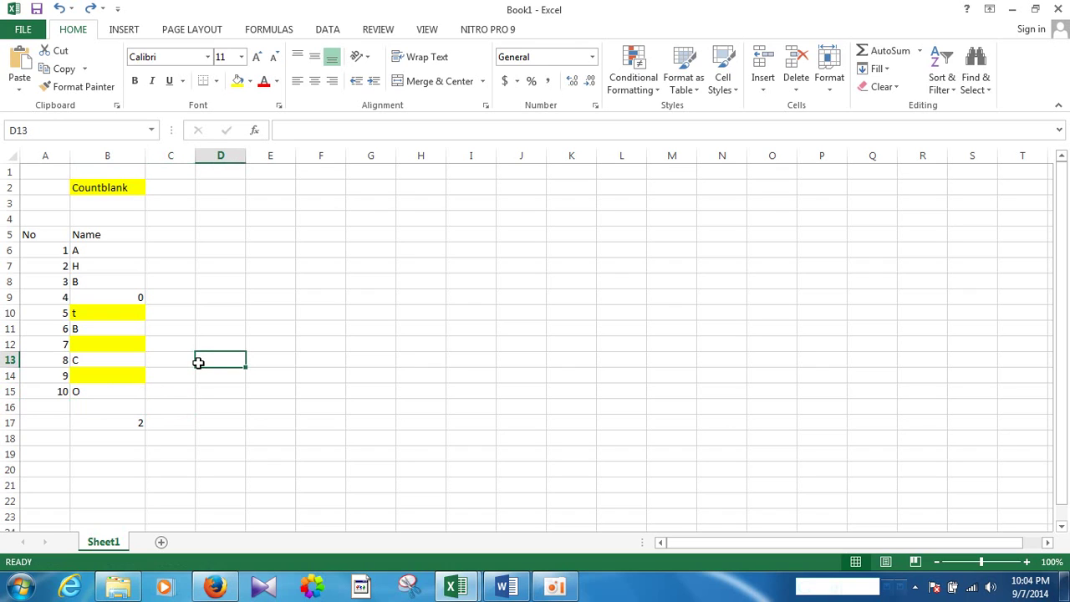
click(123, 412)
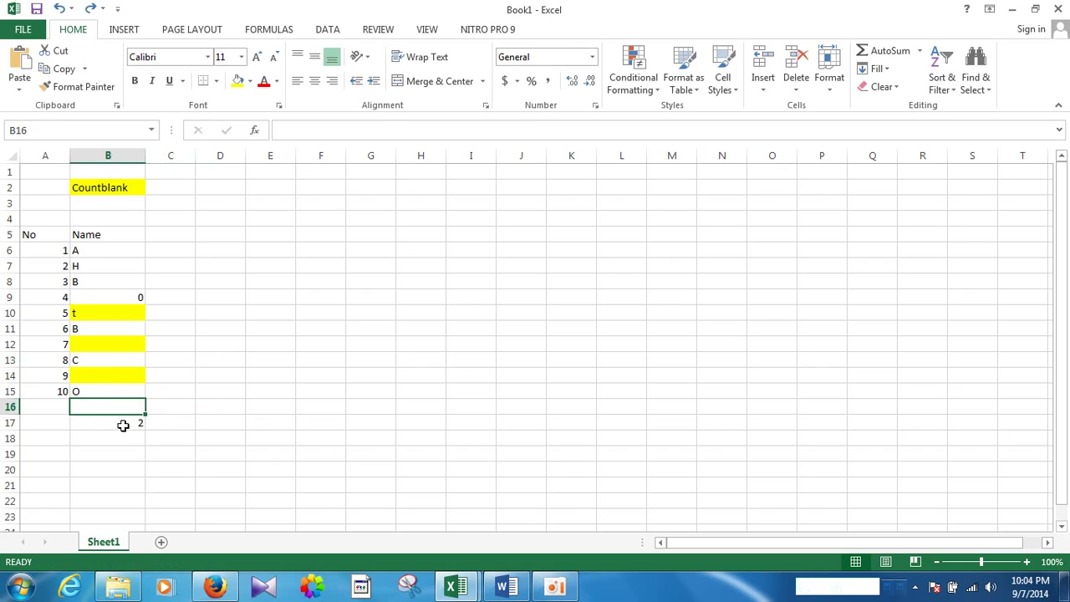
click(124, 424)
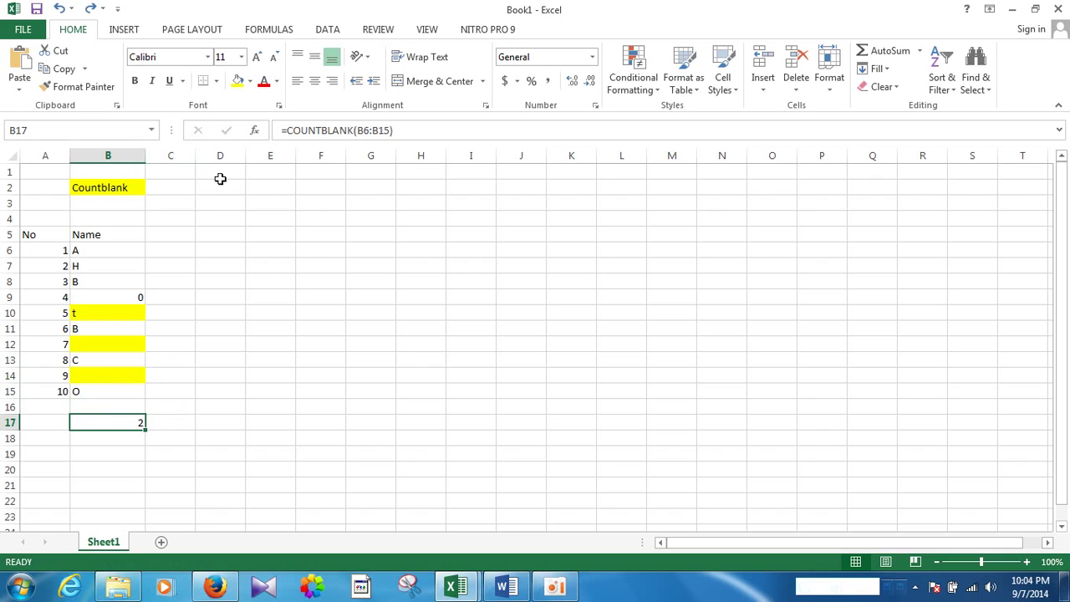